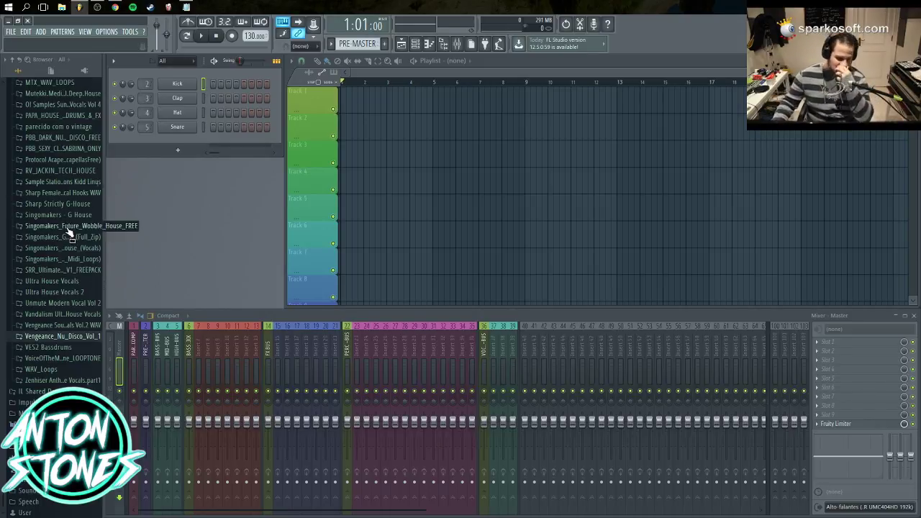
Browse the sample pack folders and look through the subfolders of the Unmute Modern Vocal Vol 2 pack
{"action": "scroll", "coordinate": [54, 311], "scroll_direction": "up", "scroll_amount": 9}
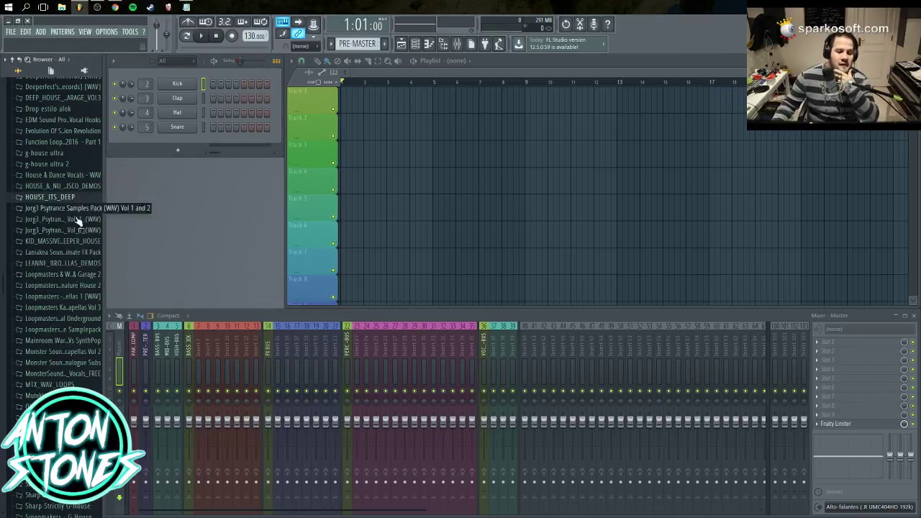
{"action": "scroll", "coordinate": [72, 245], "scroll_direction": "down", "scroll_amount": 3}
{"action": "scroll", "coordinate": [68, 306], "scroll_direction": "down", "scroll_amount": 3}
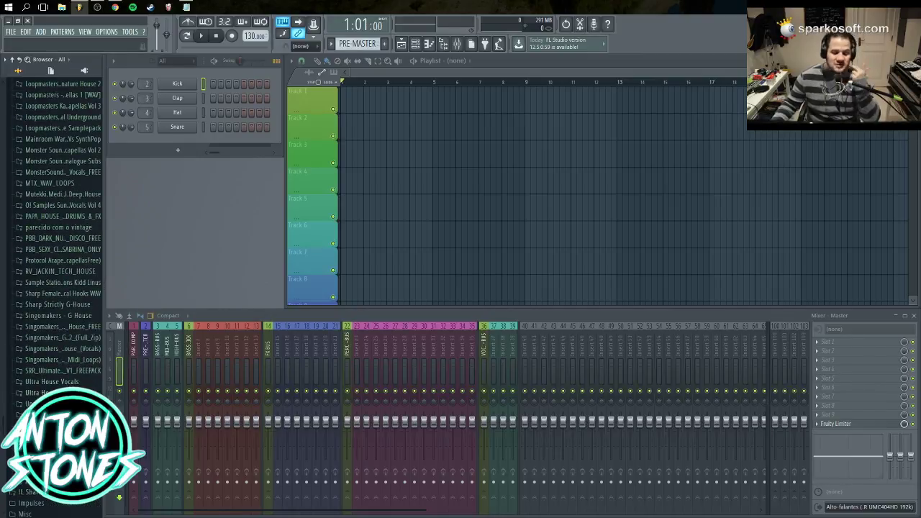
{"action": "left_click", "coordinate": [61, 404]}
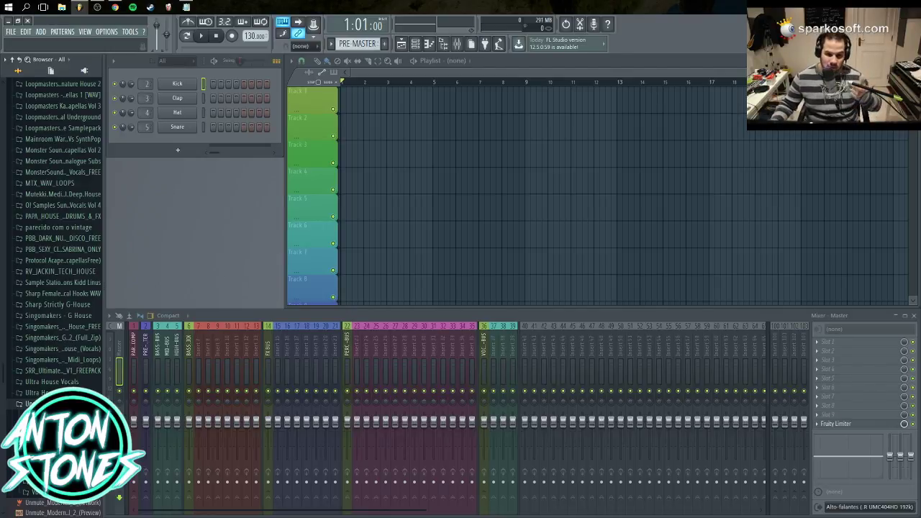
{"action": "scroll", "coordinate": [44, 381], "scroll_direction": "down", "scroll_amount": 3}
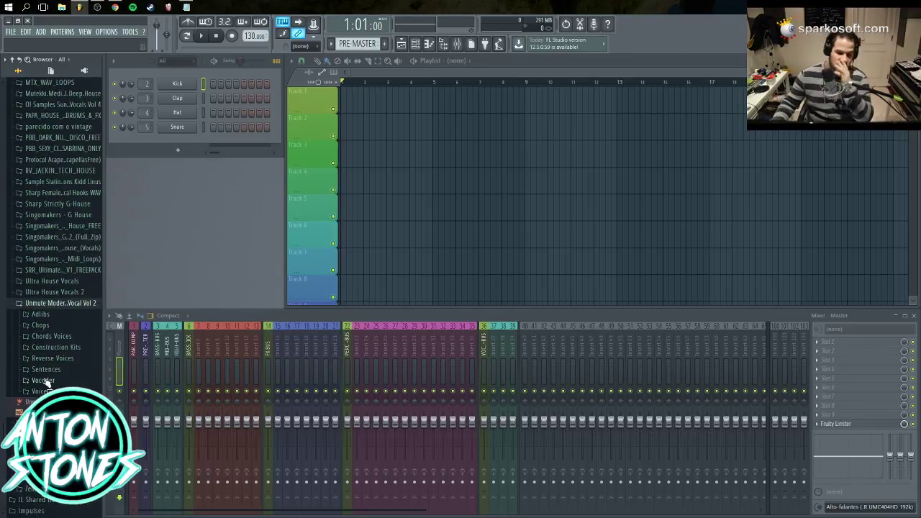
{"action": "left_click", "coordinate": [64, 304]}
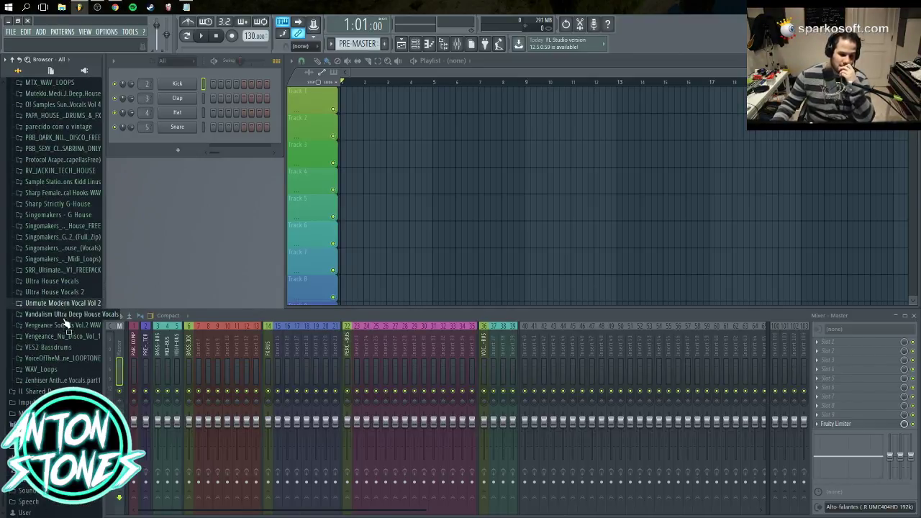
Open VND Melodyloops in the Vengeance Nu Disco Vol 1 pack and preview melody loops 004 and 006
{"action": "left_click", "coordinate": [70, 336]}
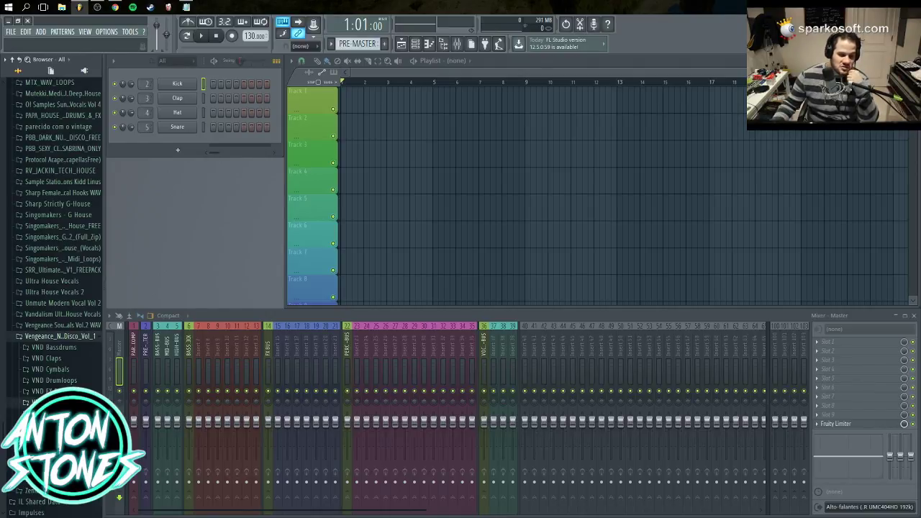
{"action": "left_click", "coordinate": [54, 402]}
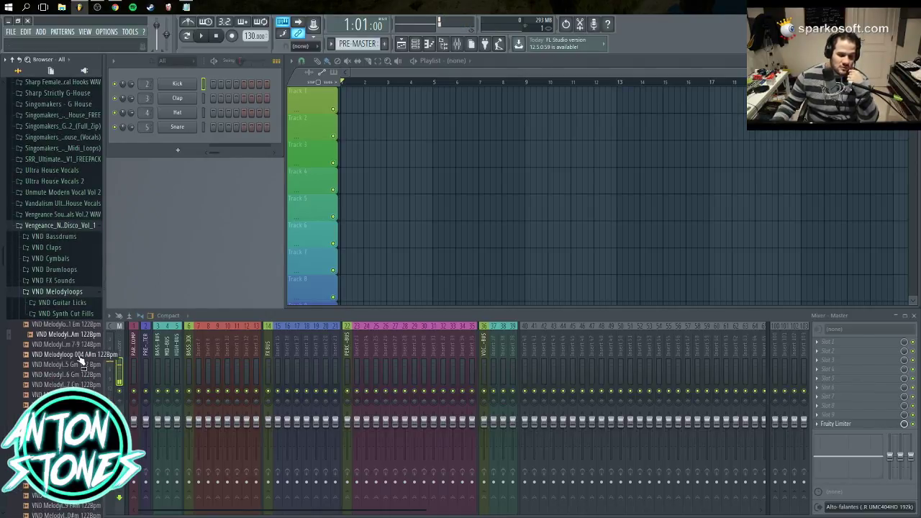
{"action": "left_click", "coordinate": [79, 355]}
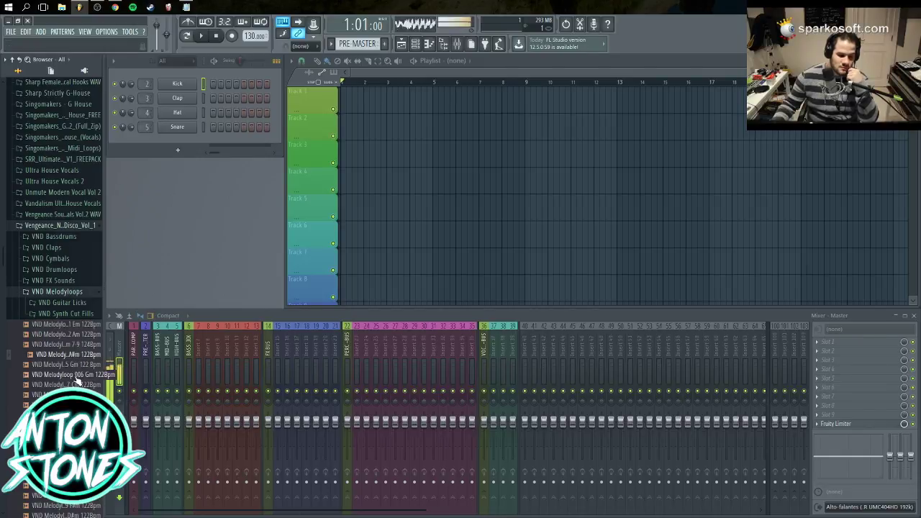
{"action": "left_click", "coordinate": [77, 375]}
Preview synth fills from the VND Synth Cut Fills folder, including VND Synth Fill 03 Fm 122 BPM
{"action": "scroll", "coordinate": [78, 376], "scroll_direction": "down", "scroll_amount": 3}
{"action": "left_click", "coordinate": [74, 213]}
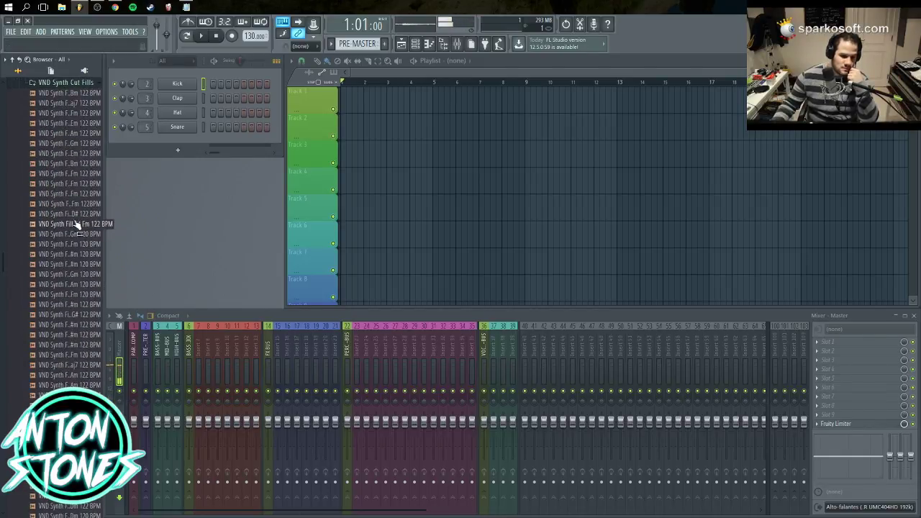
{"action": "scroll", "coordinate": [76, 259], "scroll_direction": "down", "scroll_amount": 1}
{"action": "left_click", "coordinate": [72, 304]}
{"action": "left_click", "coordinate": [79, 214]}
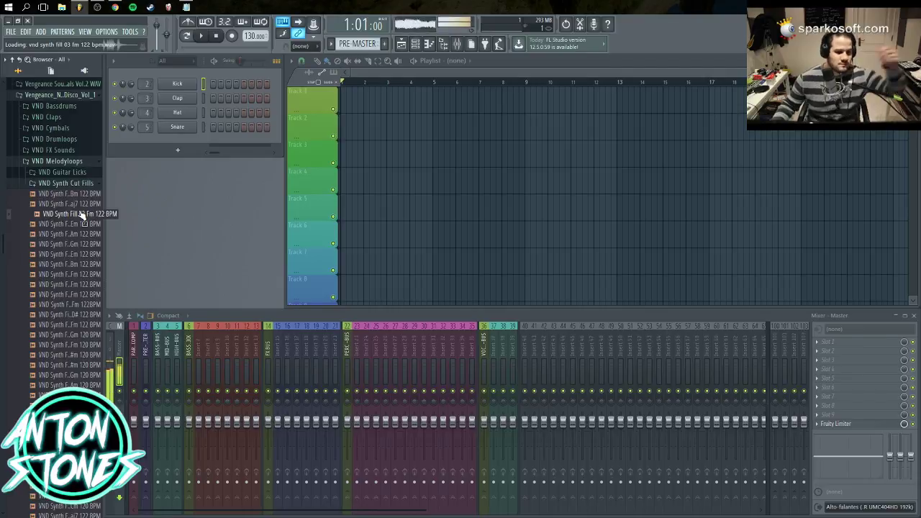
Look through the VND Guitar Licks folder and collapse VND Melodyloops
{"action": "left_click", "coordinate": [84, 184]}
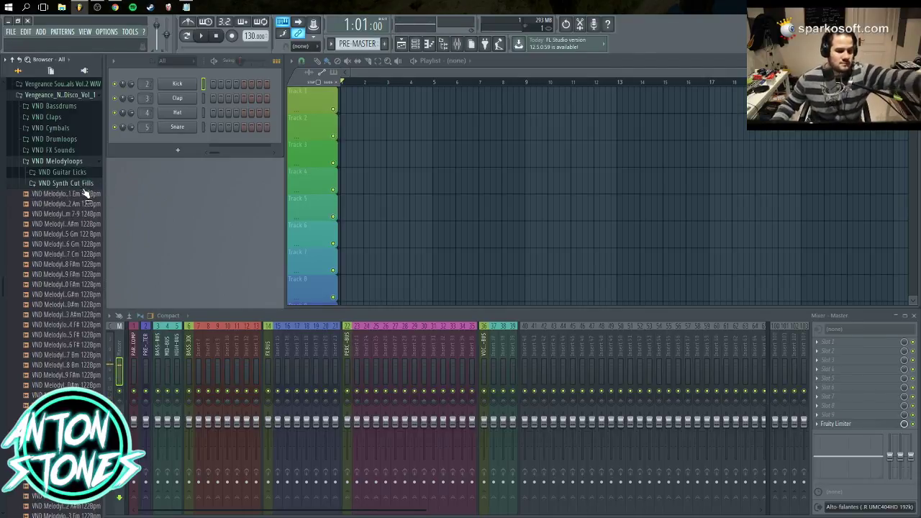
{"action": "left_click", "coordinate": [81, 174]}
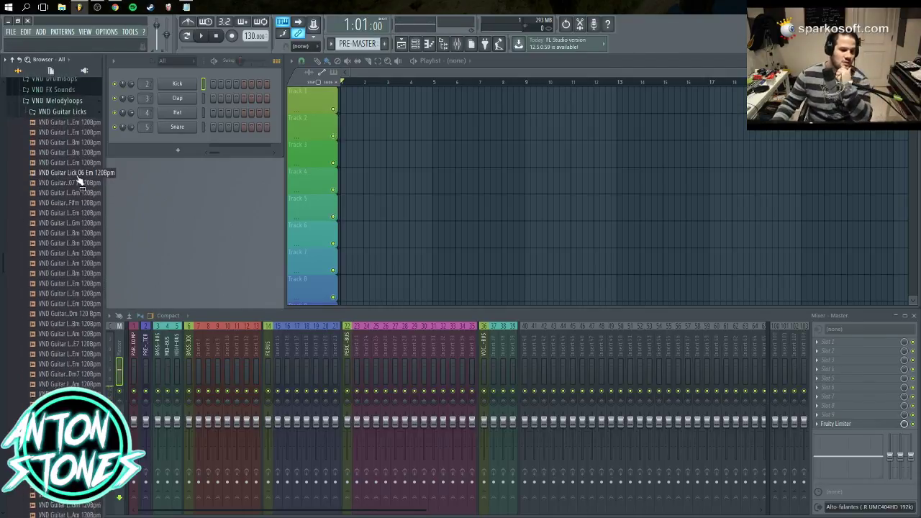
{"action": "left_click", "coordinate": [76, 102]}
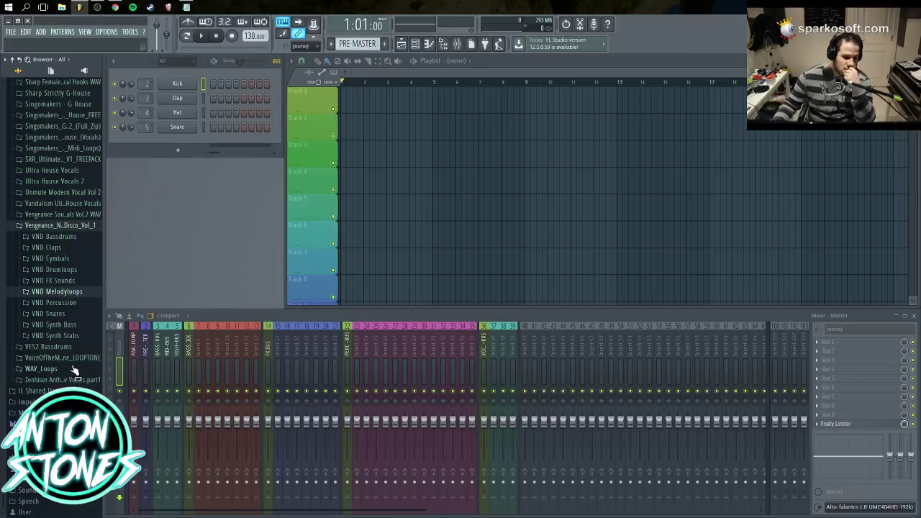
Open SG2_Pad_Loops in the Singomakers G House 2 (Full_Zip) pack and preview pad loops 05, 06 and 07
{"action": "scroll", "coordinate": [79, 353], "scroll_direction": "up", "scroll_amount": 3}
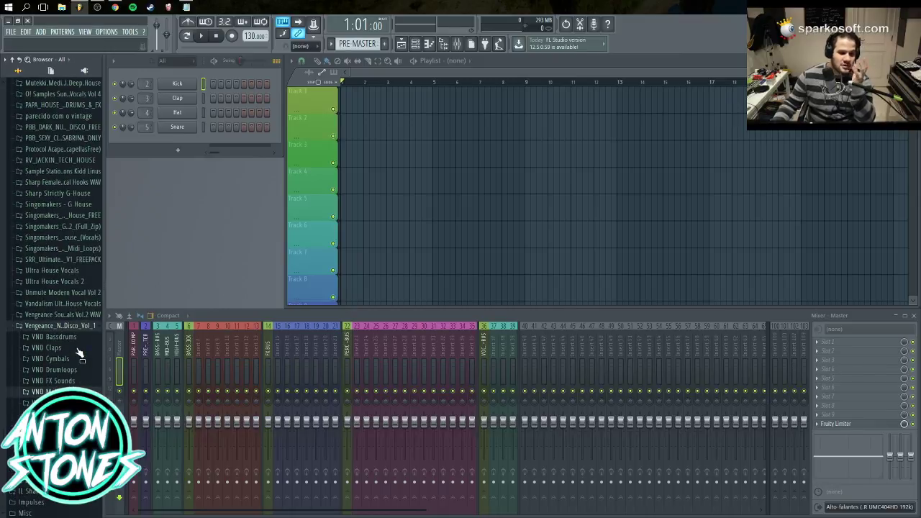
{"action": "left_click", "coordinate": [81, 226]}
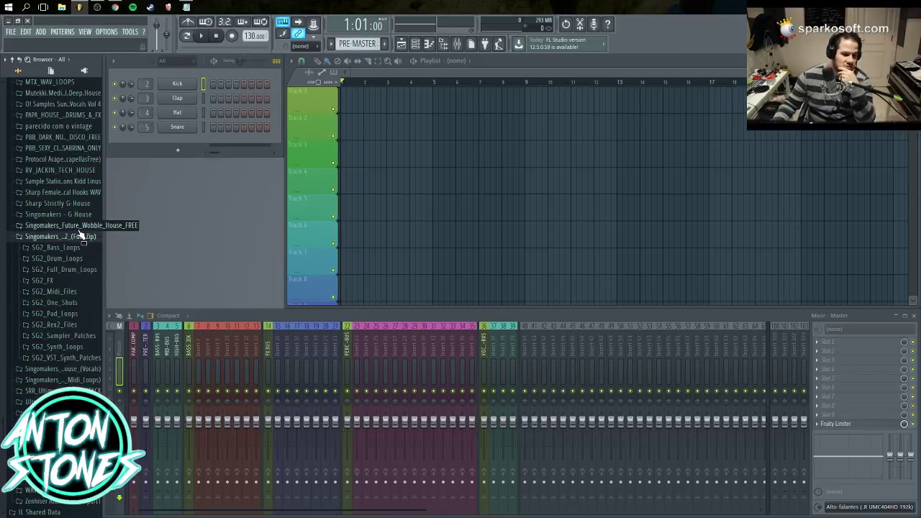
{"action": "left_click", "coordinate": [85, 314]}
{"action": "left_click", "coordinate": [63, 362]}
{"action": "left_click", "coordinate": [63, 372]}
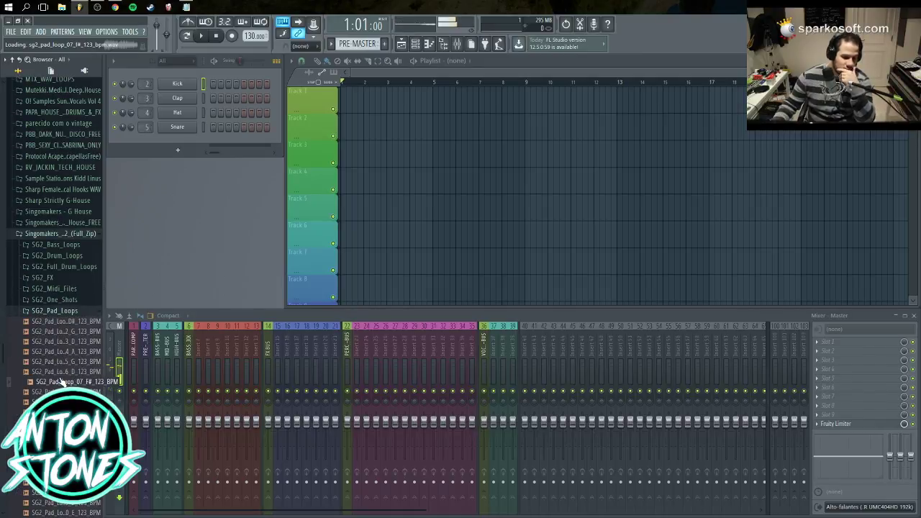
{"action": "left_click", "coordinate": [62, 381]}
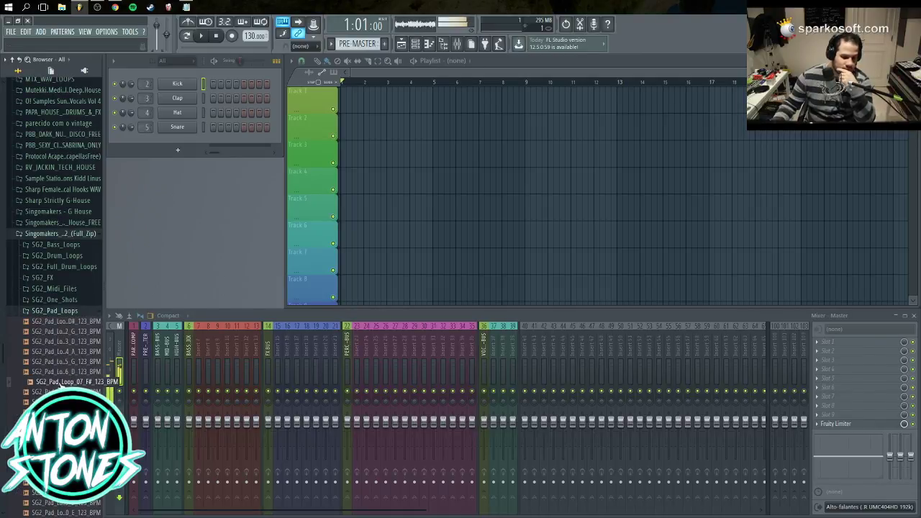
{"action": "left_click", "coordinate": [65, 362]}
{"action": "left_click", "coordinate": [62, 382]}
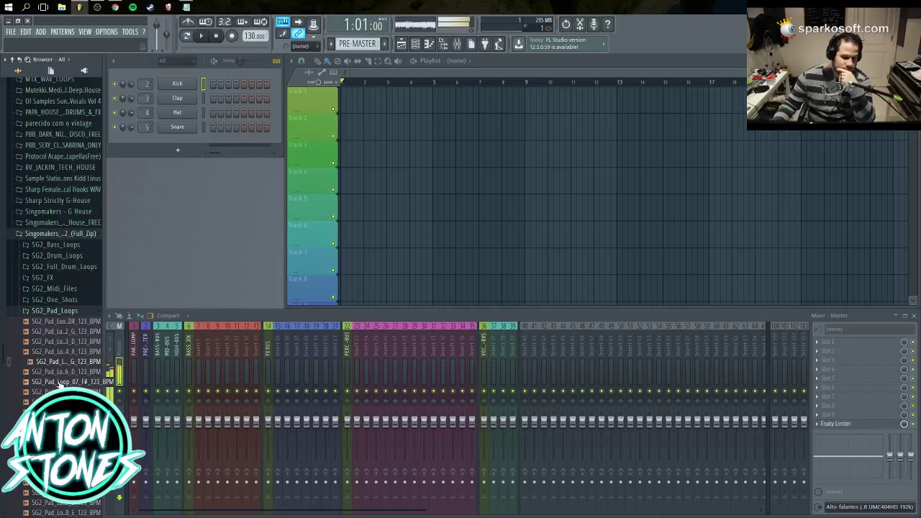
Place SG2_Pad_Loop_07_F#_123_BPM at the start of Track 4 in the playlist and set the project tempo to 123 BPM
{"action": "left_click_drag", "start_coordinate": [62, 381], "coordinate": [367, 184]}
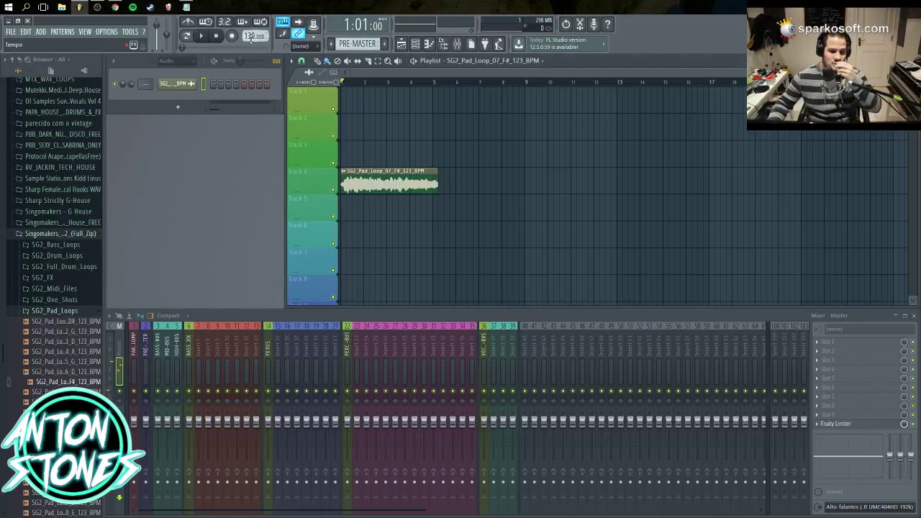
{"action": "mouse_move", "coordinate": [251, 40]}
{"action": "left_mouse_down"}
{"action": "mouse_move", "coordinate": [251, 29]}
{"action": "mouse_move", "coordinate": [252, 38]}
{"action": "left_mouse_up"}
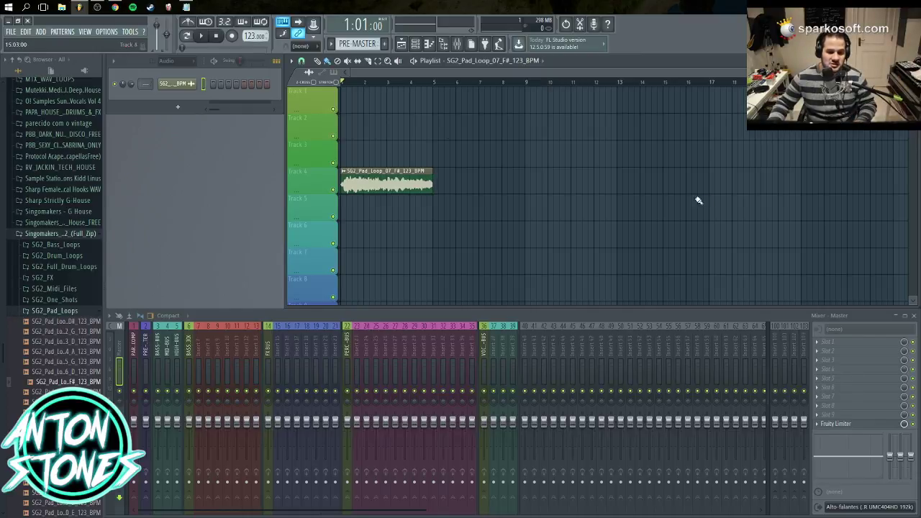
Widen the playlist window over the channel rack area and bring the whole pad loop clip into view
{"action": "left_click", "coordinate": [432, 216]}
{"action": "right_click", "coordinate": [476, 216]}
{"action": "scroll", "coordinate": [455, 210], "scroll_direction": "up", "scroll_amount": 2}
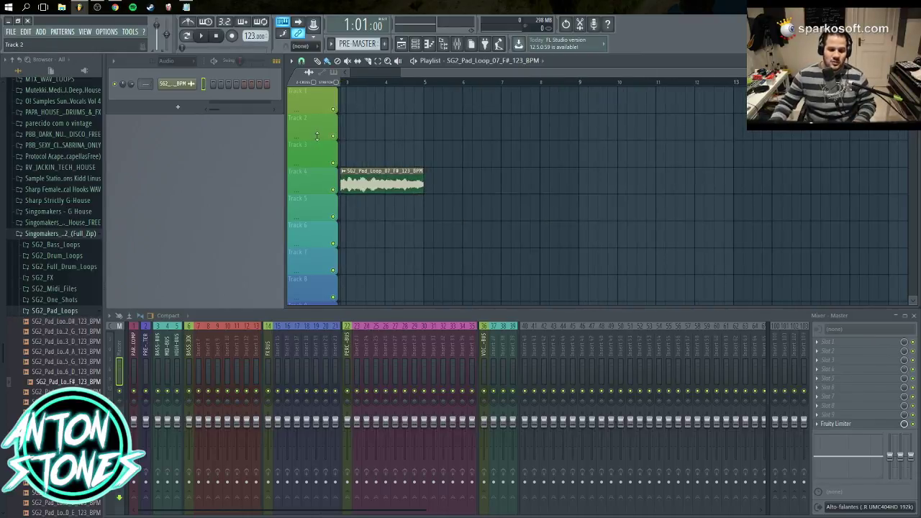
{"action": "left_click_drag", "start_coordinate": [286, 138], "coordinate": [110, 137]}
{"action": "left_click_drag", "start_coordinate": [325, 74], "coordinate": [190, 71]}
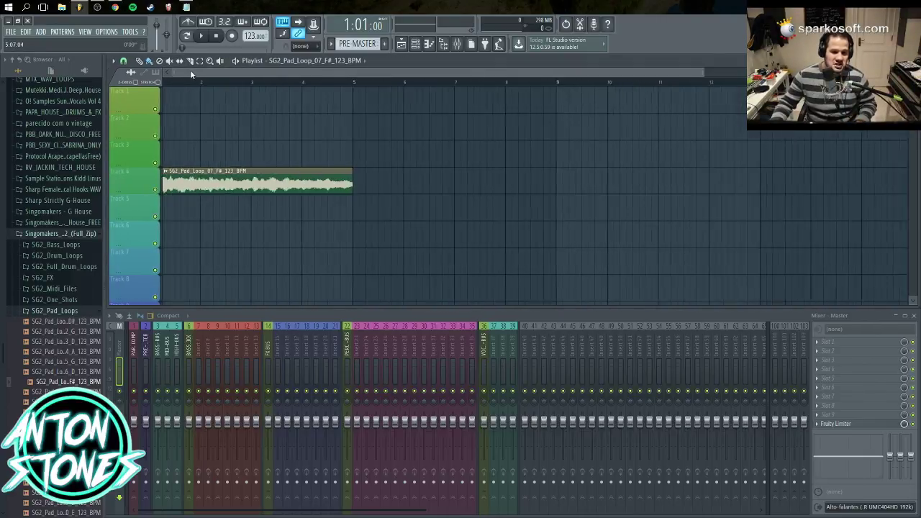
{"action": "left_click", "coordinate": [596, 230]}
{"action": "right_click", "coordinate": [604, 244]}
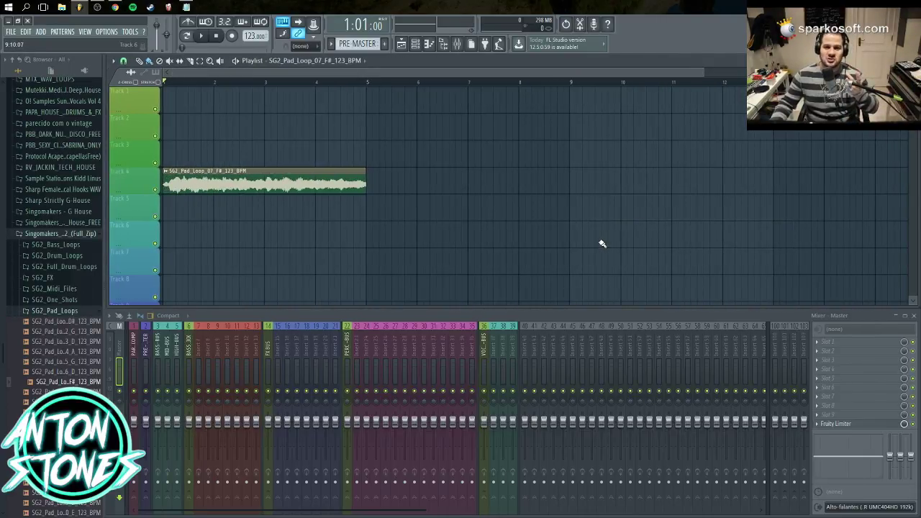
{"action": "left_click", "coordinate": [507, 231]}
{"action": "right_click", "coordinate": [520, 229]}
{"action": "left_click", "coordinate": [404, 208]}
{"action": "right_click", "coordinate": [409, 210]}
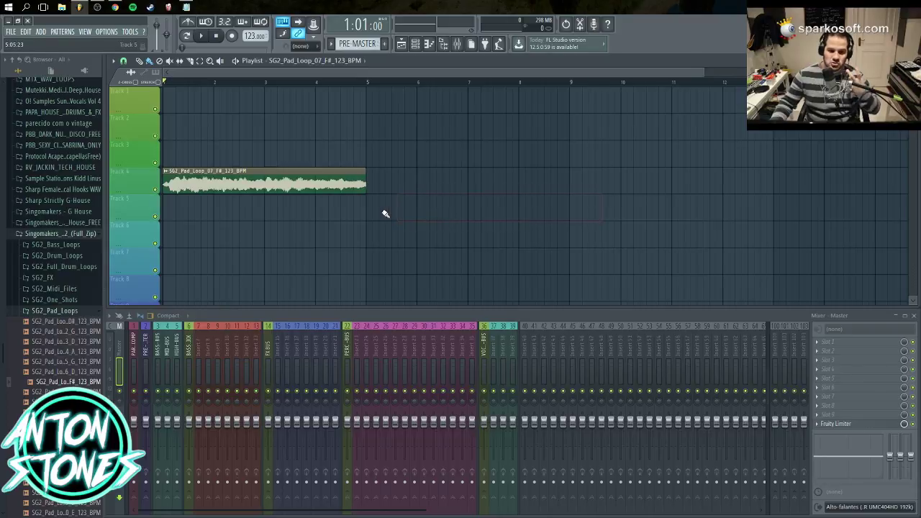
Load the pad loop clip on Track 4 into Newtone with the Pitch-correct sample command
{"action": "scroll", "coordinate": [171, 178], "scroll_direction": "up", "scroll_amount": 3, "text": "ctrl"}
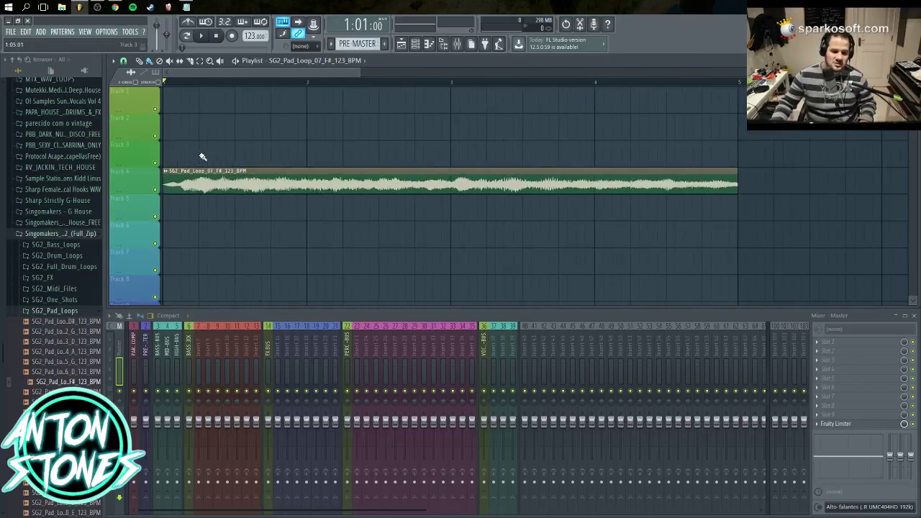
{"action": "left_click", "coordinate": [166, 174]}
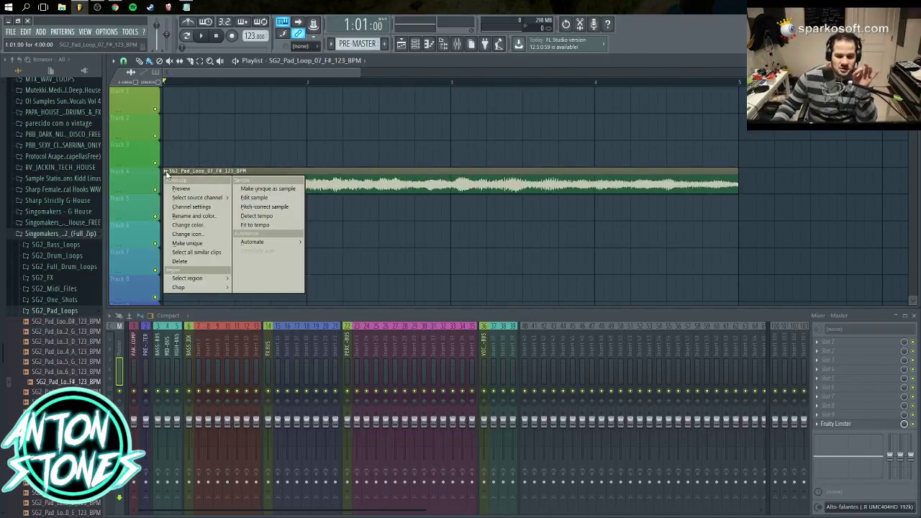
{"action": "left_click", "coordinate": [279, 211]}
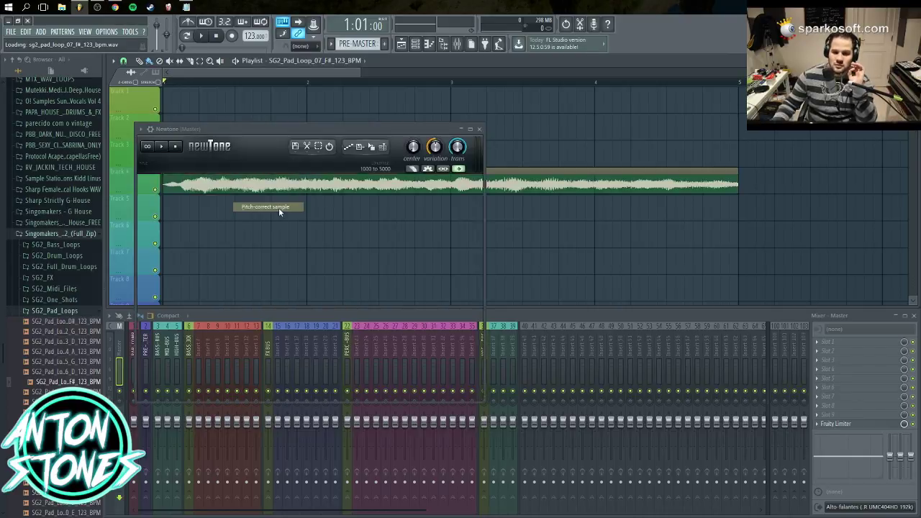
Reposition and enlarge the Newtone window to show the pad loop's detected notes up close
{"action": "left_click_drag", "start_coordinate": [361, 125], "coordinate": [475, 104]}
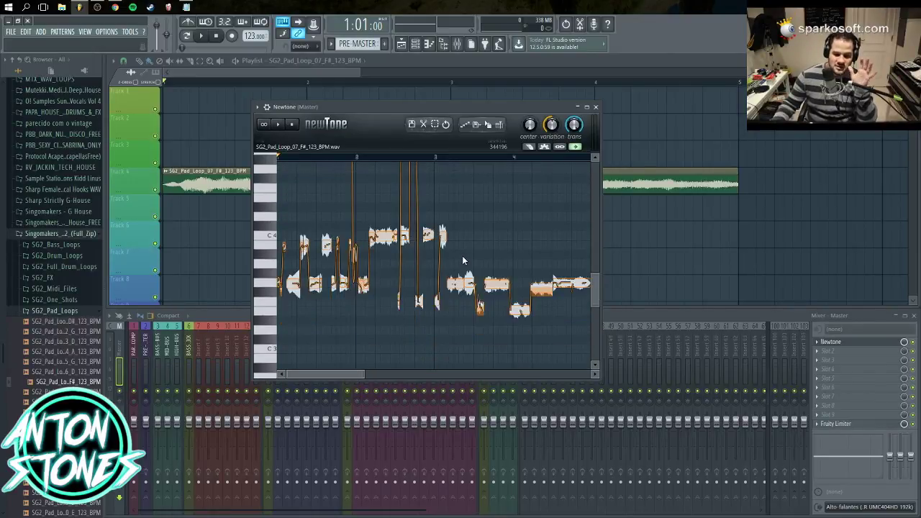
{"action": "left_click_drag", "start_coordinate": [387, 109], "coordinate": [363, 217]}
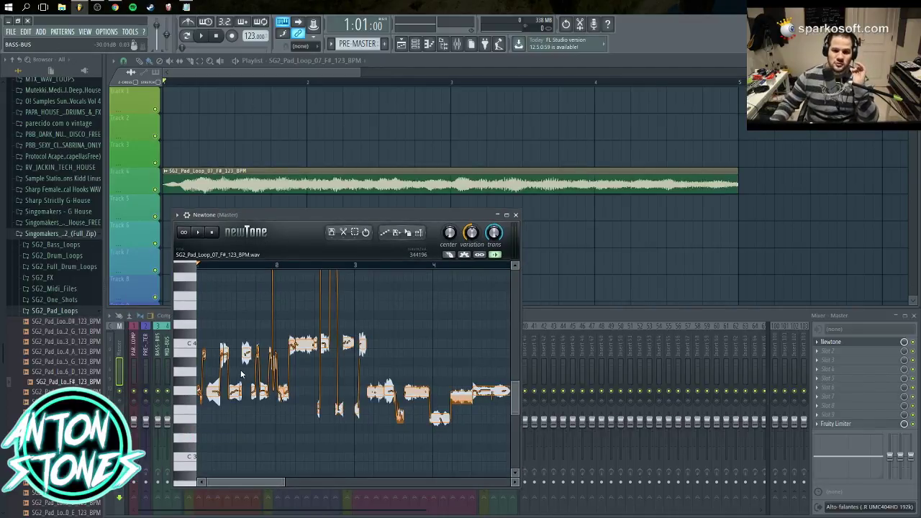
{"action": "left_click_drag", "start_coordinate": [313, 212], "coordinate": [332, 163]}
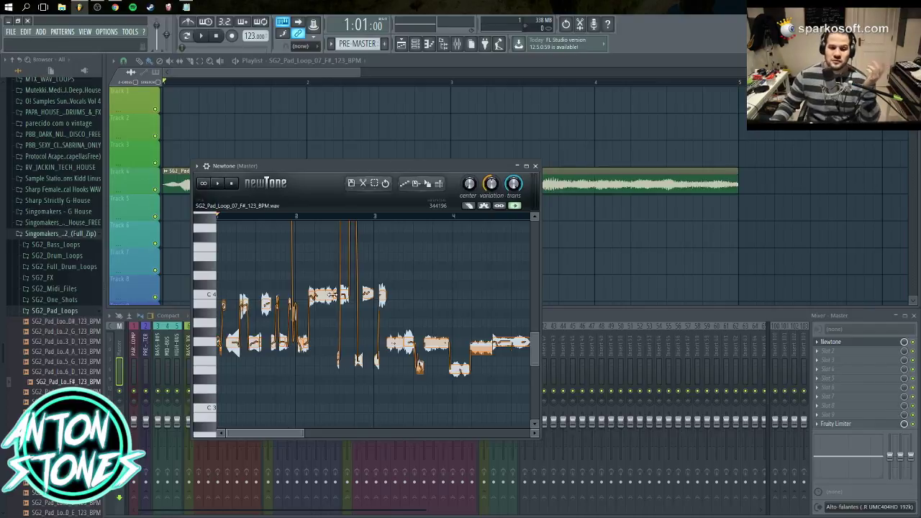
{"action": "left_click_drag", "start_coordinate": [349, 169], "coordinate": [386, 126]}
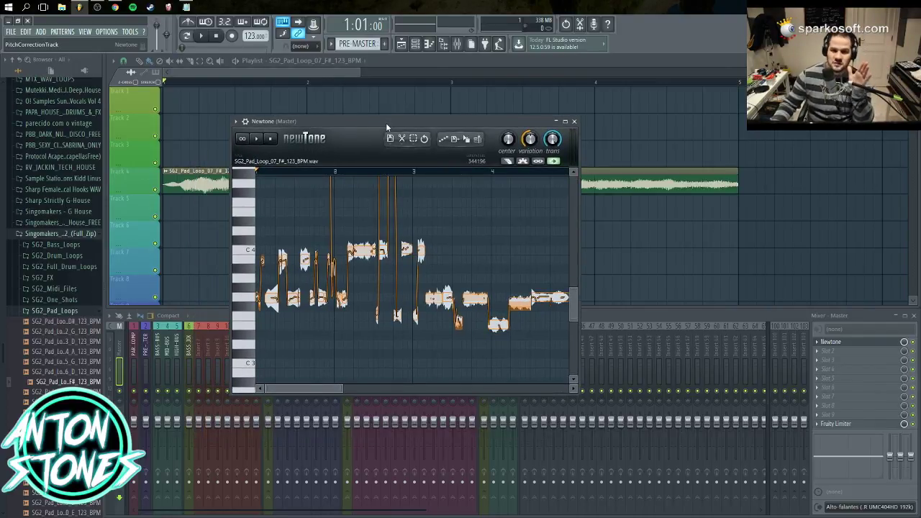
{"action": "left_click_drag", "start_coordinate": [387, 125], "coordinate": [418, 115]}
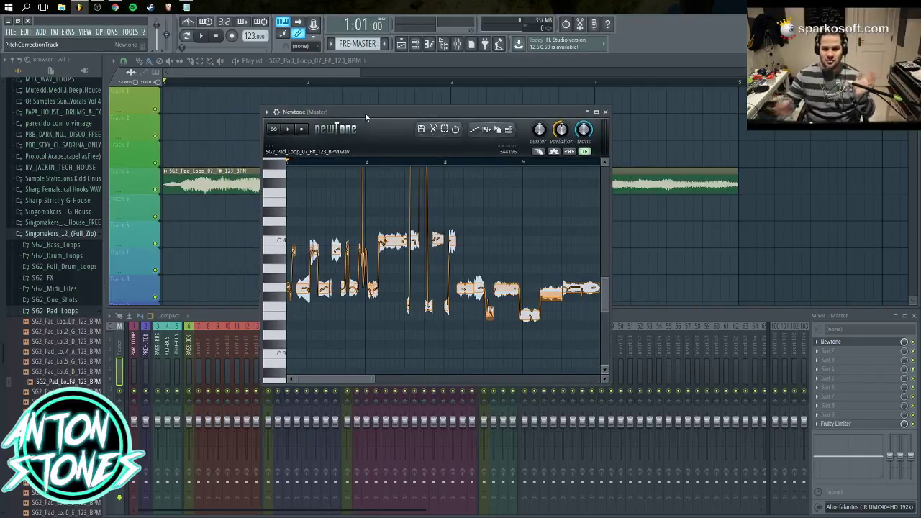
{"action": "left_click_drag", "start_coordinate": [365, 113], "coordinate": [348, 81]}
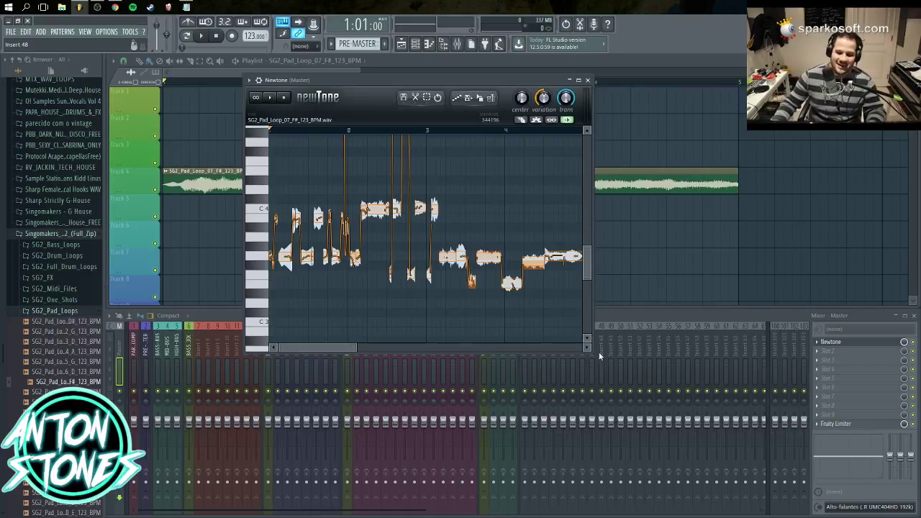
{"action": "left_click_drag", "start_coordinate": [595, 351], "coordinate": [783, 409]}
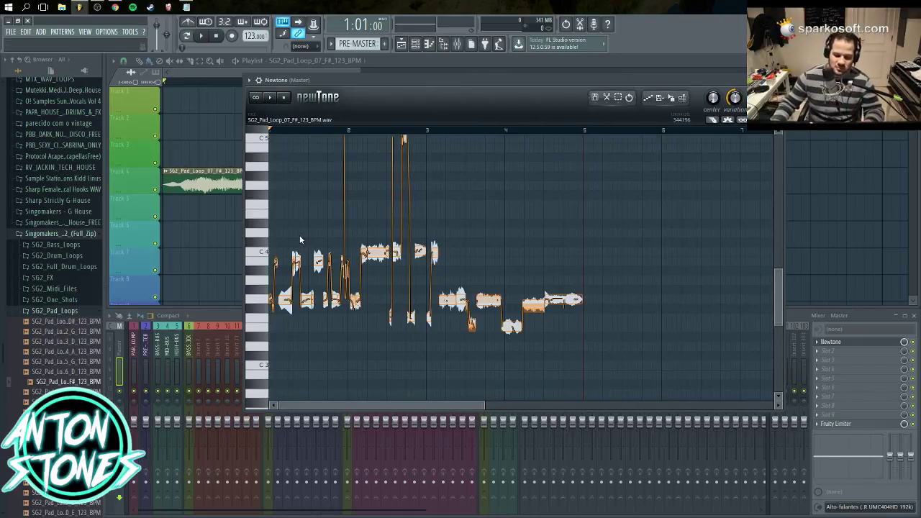
{"action": "scroll", "coordinate": [299, 235], "scroll_direction": "up", "scroll_amount": 4}
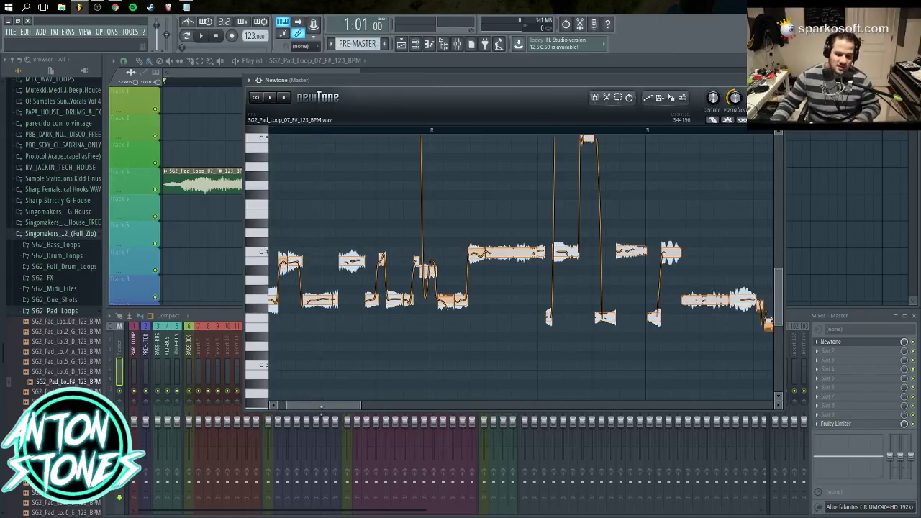
Play the pad loop in Newtone from its start and follow the detected notes through to the end
{"action": "left_click_drag", "start_coordinate": [321, 407], "coordinate": [295, 406]}
{"action": "left_click", "coordinate": [272, 99]}
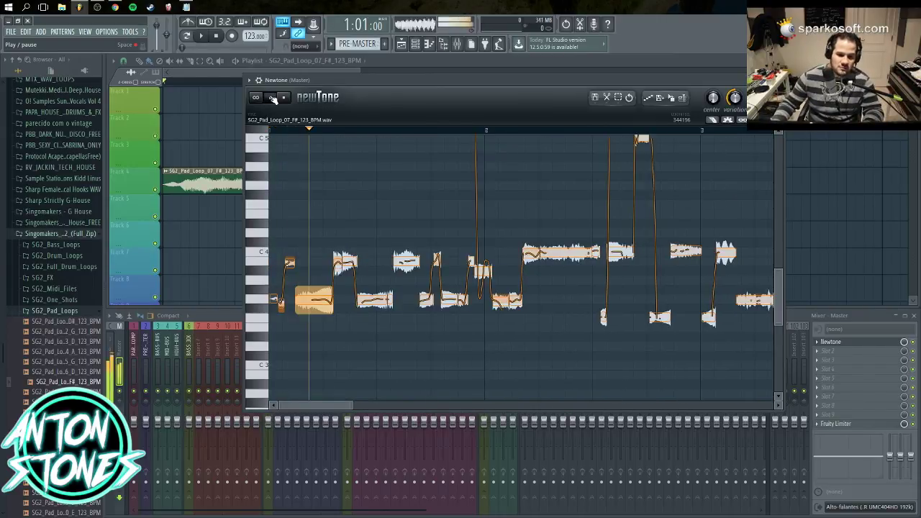
{"action": "left_click_drag", "start_coordinate": [660, 300], "coordinate": [293, 306]}
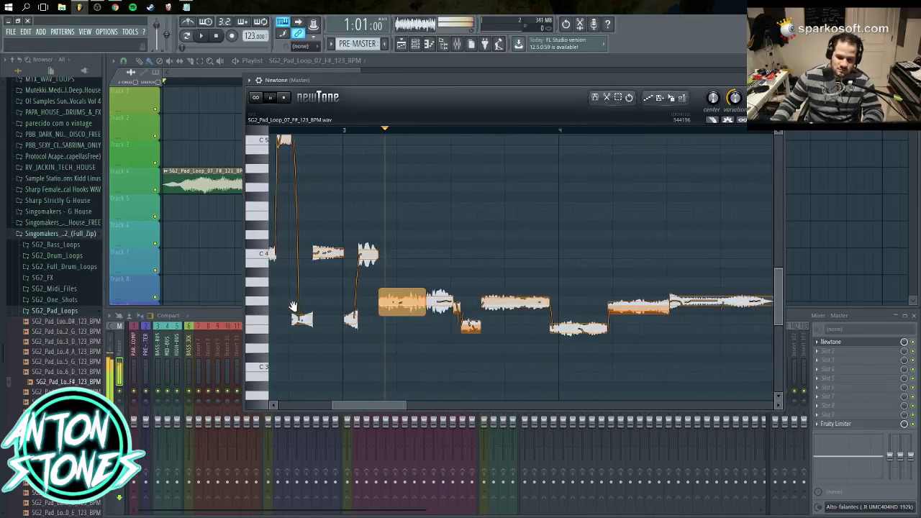
{"action": "left_click_drag", "start_coordinate": [645, 227], "coordinate": [477, 213]}
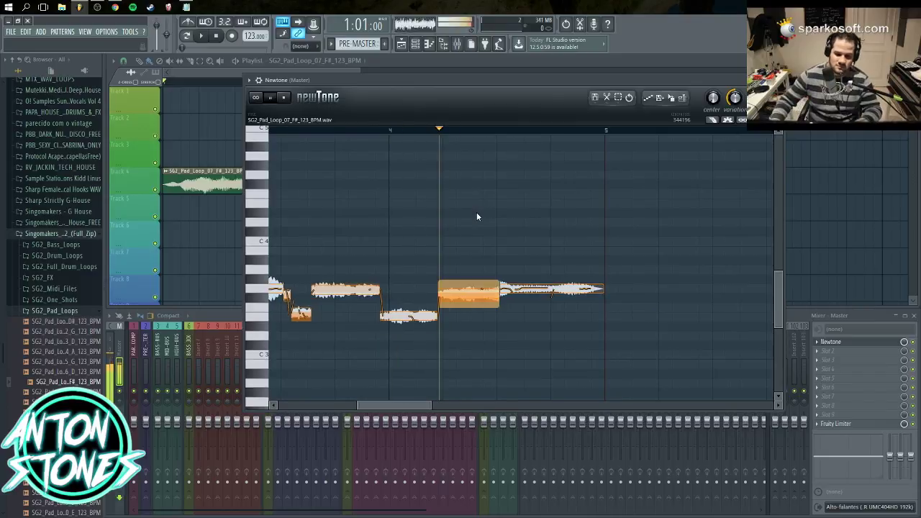
{"action": "key", "text": "space"}
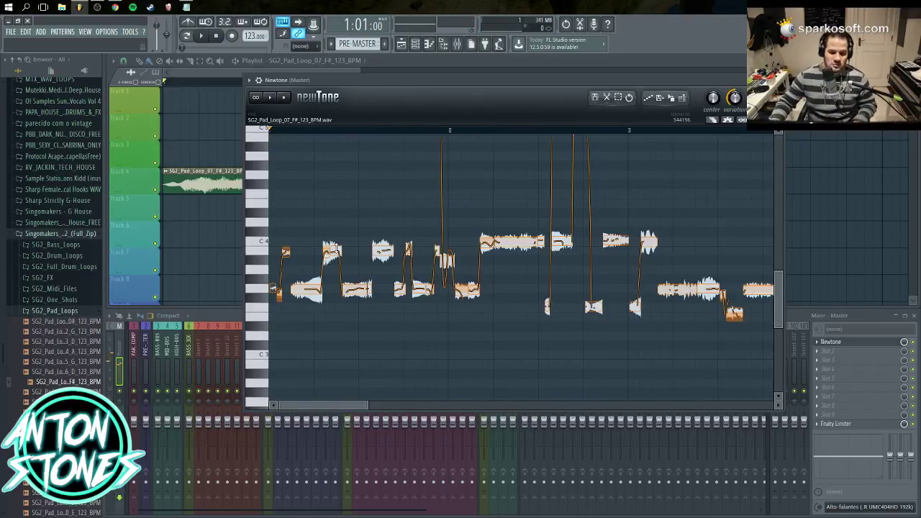
Examine the pitch and length of the detected notes across all four bars, and close Newtone
{"action": "scroll", "coordinate": [336, 249], "scroll_direction": "up", "scroll_amount": 2}
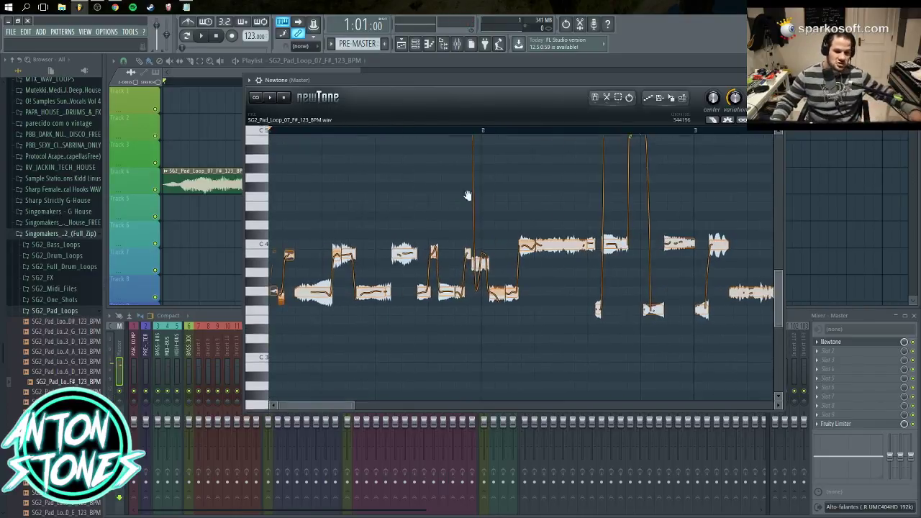
{"action": "left_click_drag", "start_coordinate": [533, 206], "coordinate": [544, 267]}
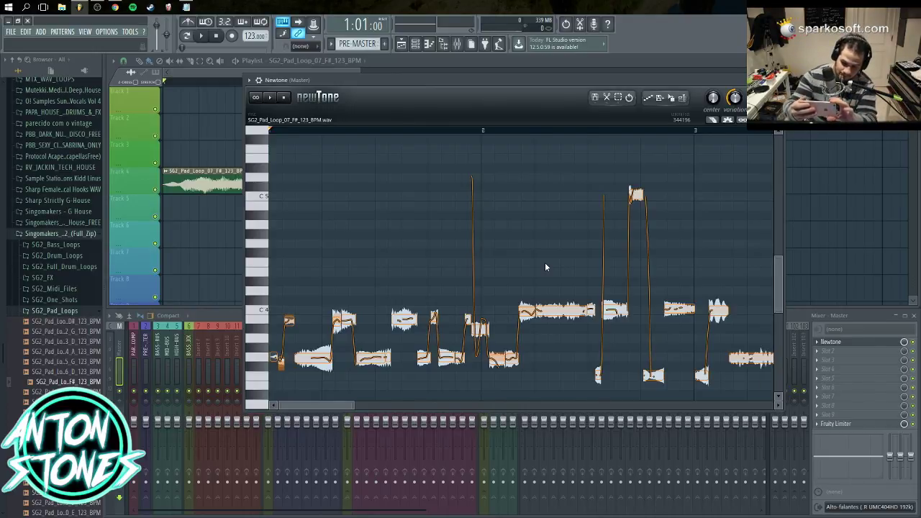
{"action": "left_click_drag", "start_coordinate": [326, 397], "coordinate": [378, 391]}
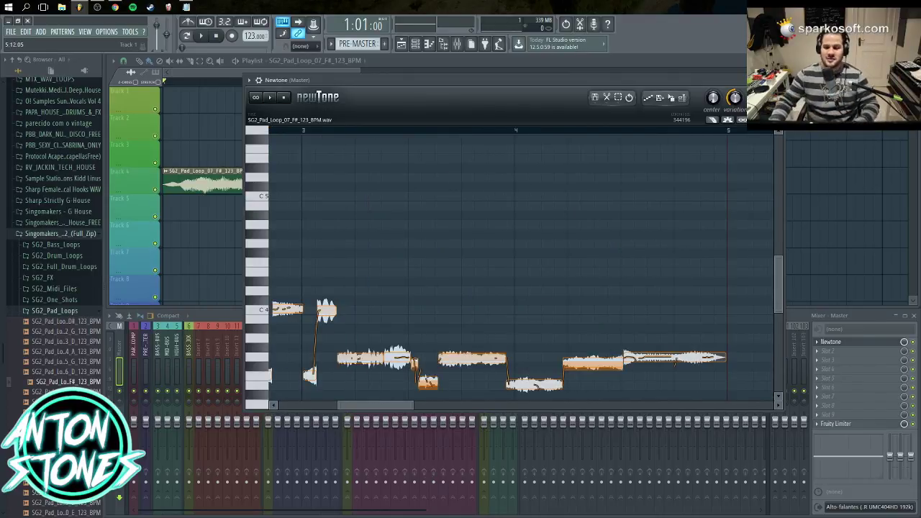
{"action": "left_click", "coordinate": [779, 80]}
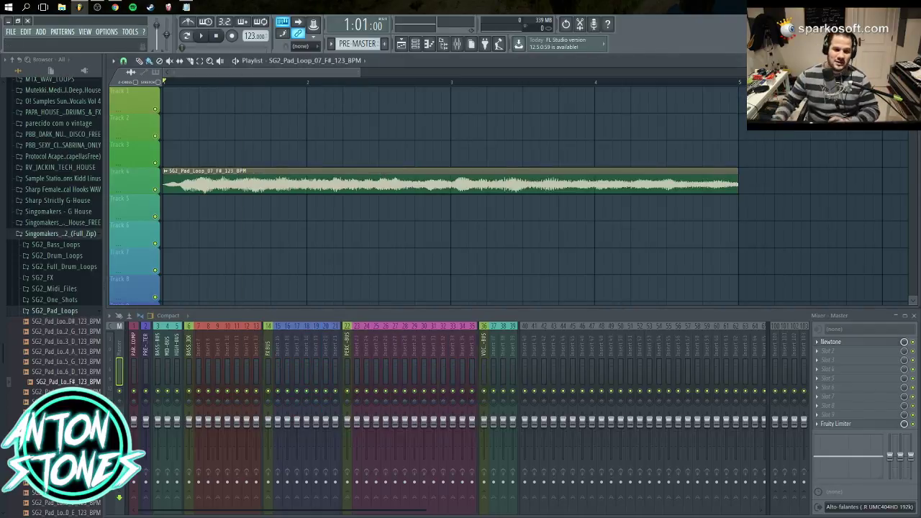
Create a new pattern named bass, narrow the playlist to uncover the channel rack, and keep bass as the active pattern
{"action": "key", "text": "F4"}
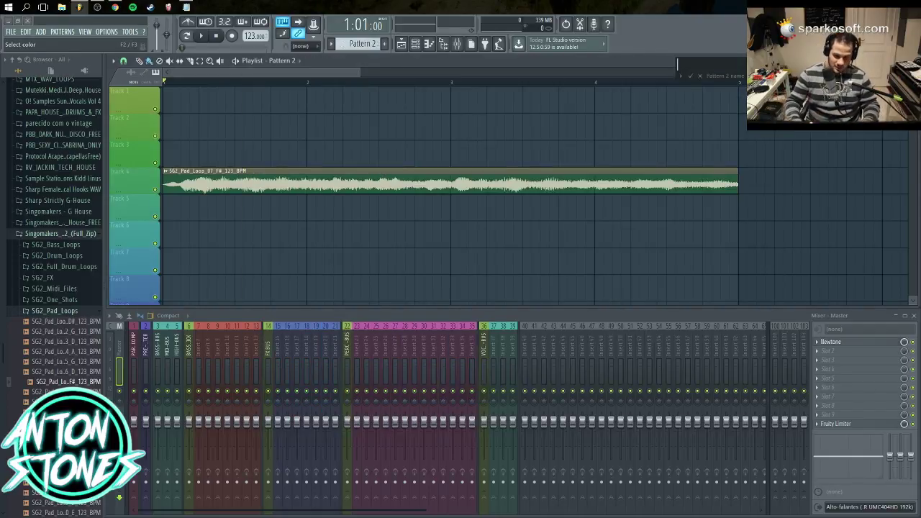
{"action": "type", "text": "bass"}
{"action": "key", "text": "Return"}
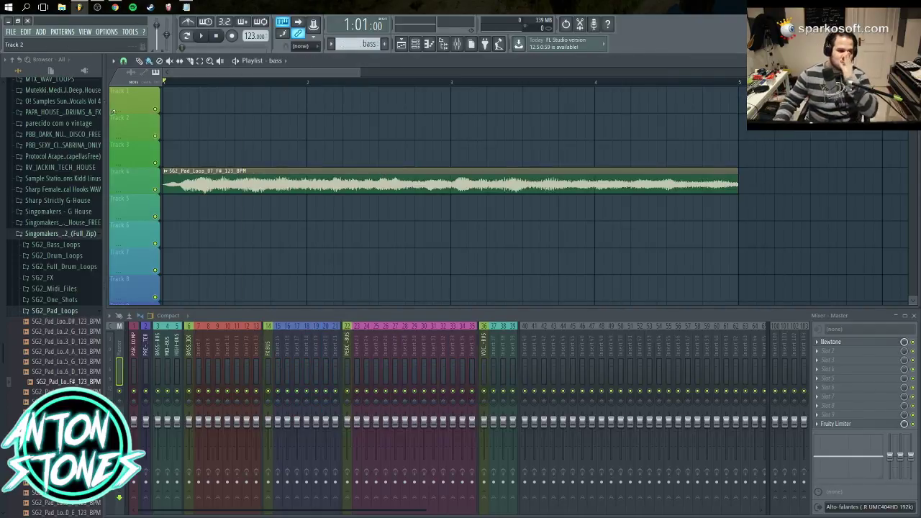
{"action": "left_click_drag", "start_coordinate": [108, 109], "coordinate": [286, 148]}
{"action": "left_click", "coordinate": [62, 33]}
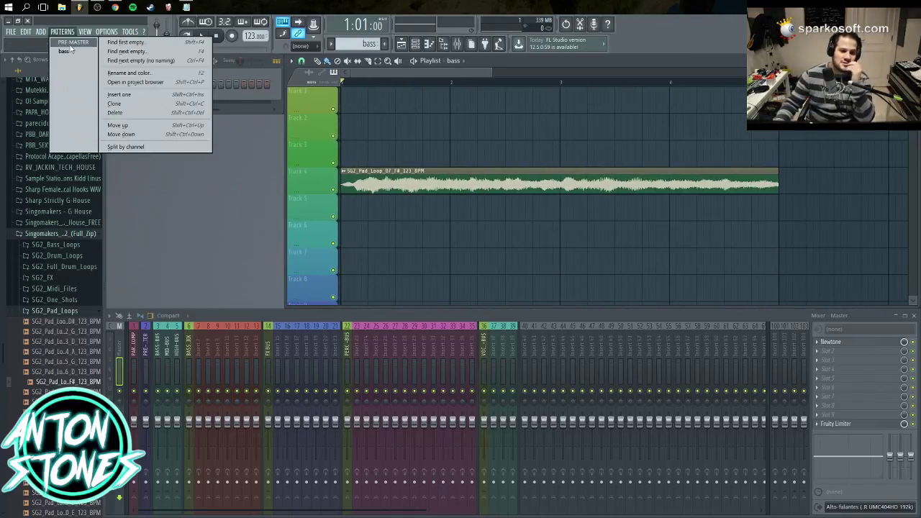
{"action": "left_click", "coordinate": [64, 51]}
Add a Massive synth channel to the project from the full generator list and close its window
{"action": "left_click", "coordinate": [40, 32]}
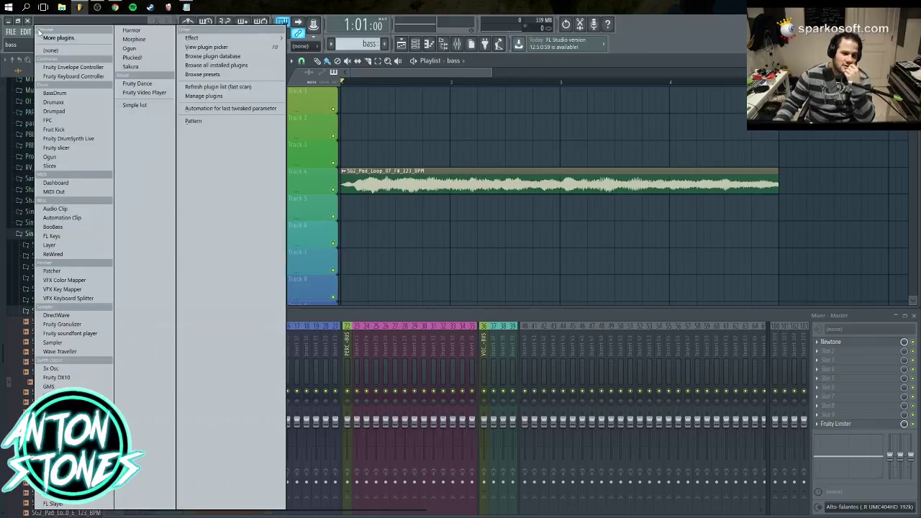
{"action": "left_click", "coordinate": [52, 40]}
{"action": "scroll", "coordinate": [384, 354], "scroll_direction": "down", "scroll_amount": 1}
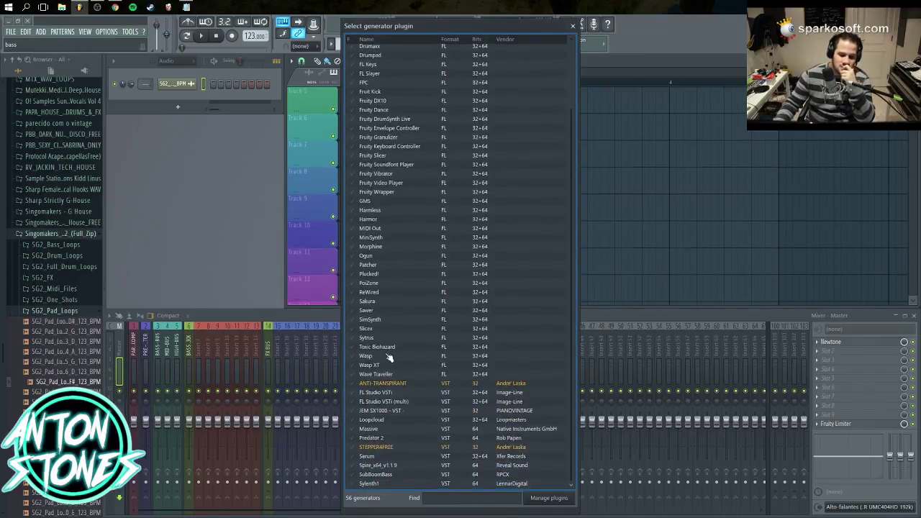
{"action": "double_click", "coordinate": [394, 430]}
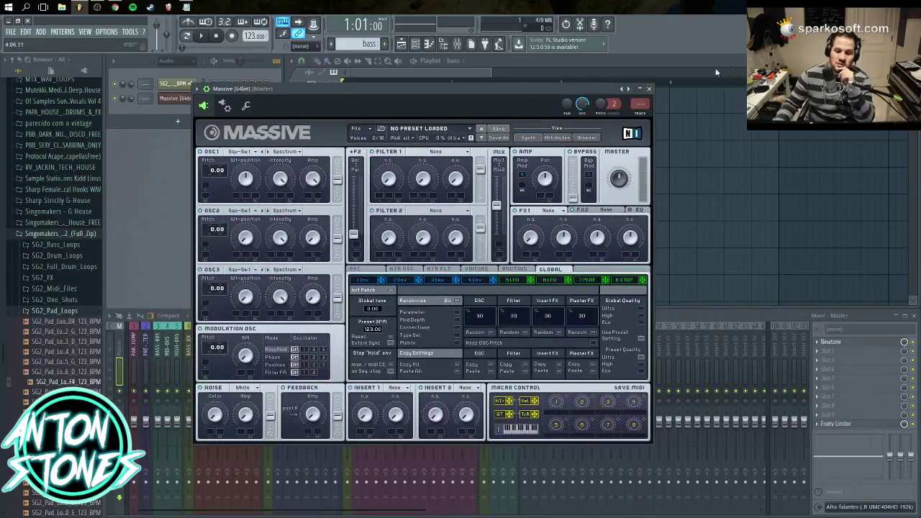
{"action": "left_click", "coordinate": [653, 88]}
Replace the Massive channel with the Serum synth
{"action": "right_click", "coordinate": [180, 97]}
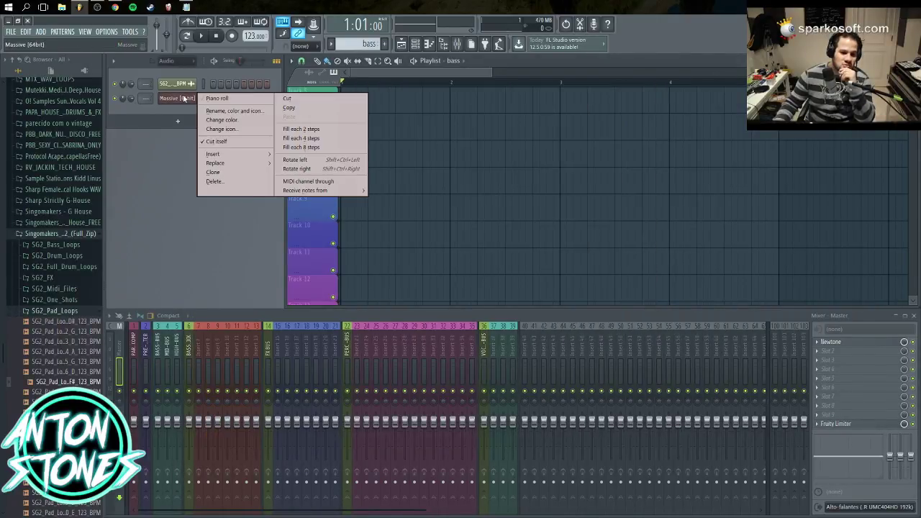
{"action": "mouse_move", "coordinate": [236, 170]}
{"action": "left_click", "coordinate": [305, 29]}
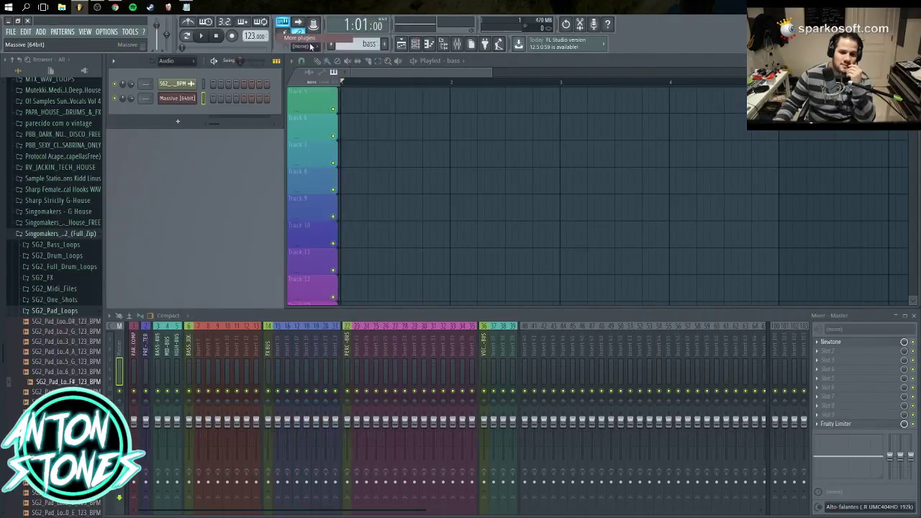
{"action": "scroll", "coordinate": [406, 432], "scroll_direction": "down", "scroll_amount": 1}
{"action": "double_click", "coordinate": [405, 458]}
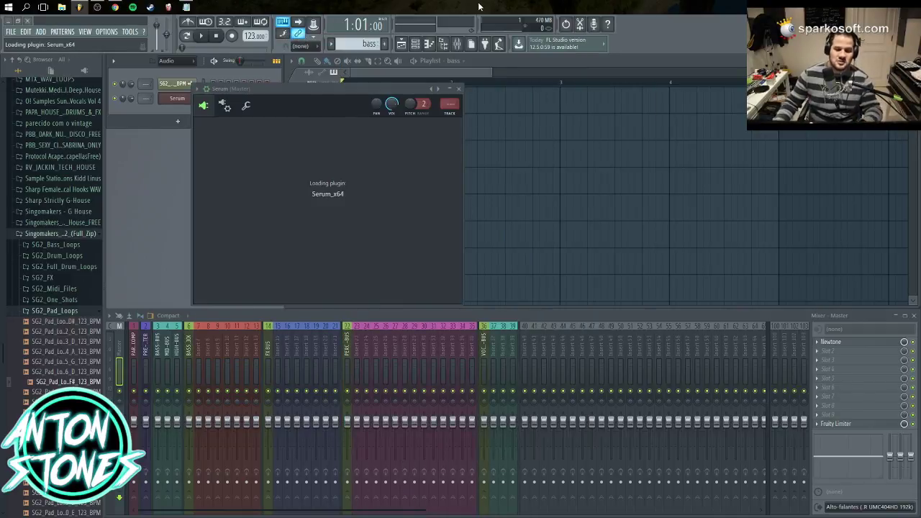
Try Serum's chillwave preset Pad_11_bad_signal, switch to the preceding preset Pad_10_subtle, and close the synth window
{"action": "left_click", "coordinate": [445, 126]}
{"action": "mouse_move", "coordinate": [482, 158]}
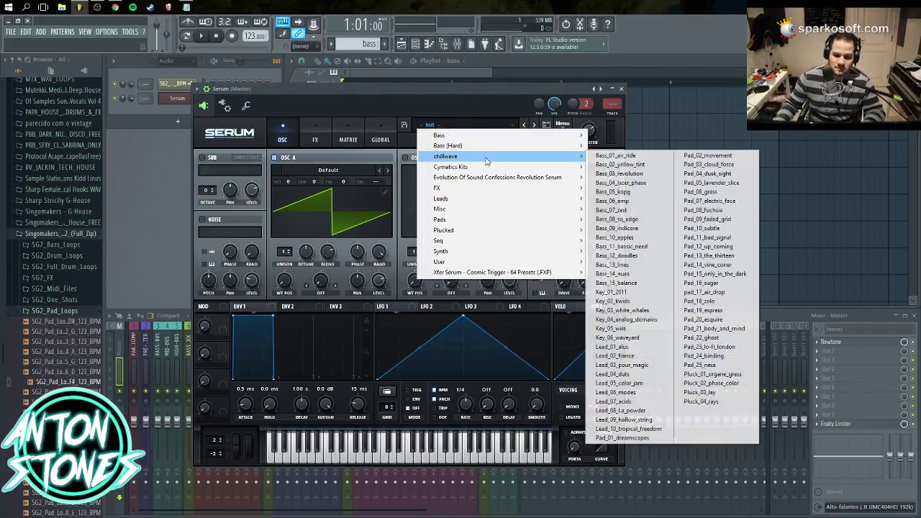
{"action": "left_click", "coordinate": [736, 236]}
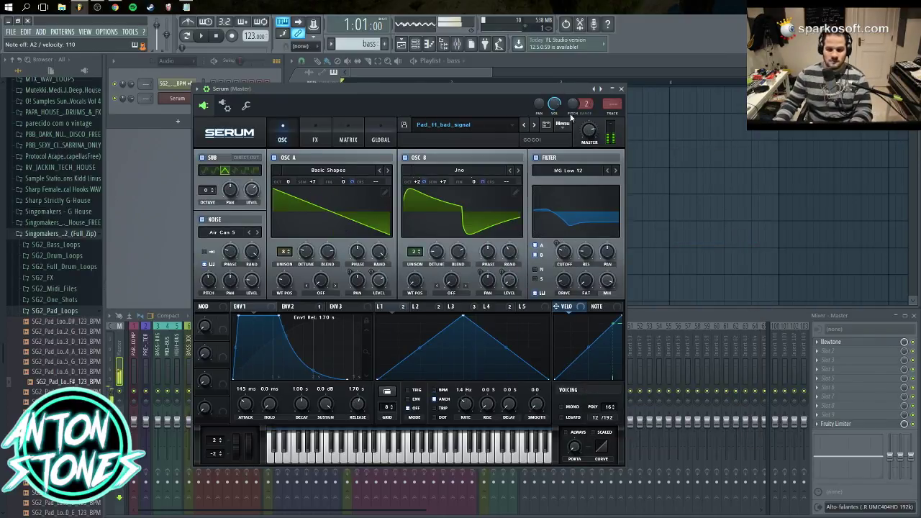
{"action": "left_click", "coordinate": [523, 127]}
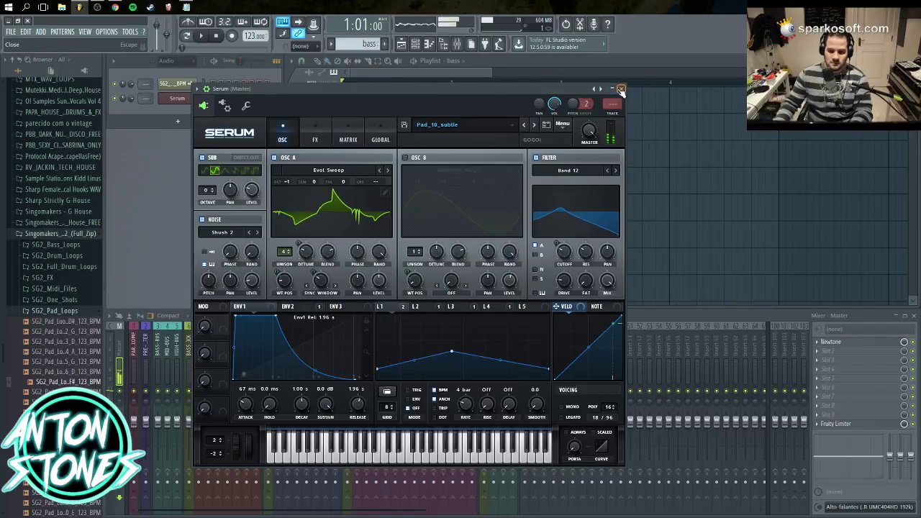
{"action": "left_click", "coordinate": [523, 124]}
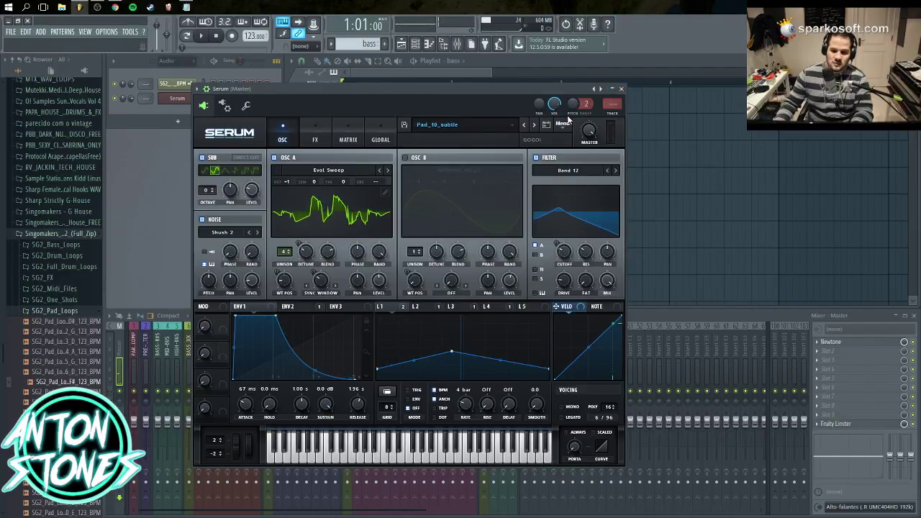
{"action": "left_click", "coordinate": [621, 89]}
Place the bass pattern on Track 5 beneath the pad loop and open the Serum channel's piano roll
{"action": "scroll", "coordinate": [490, 229], "scroll_direction": "up", "scroll_amount": 4}
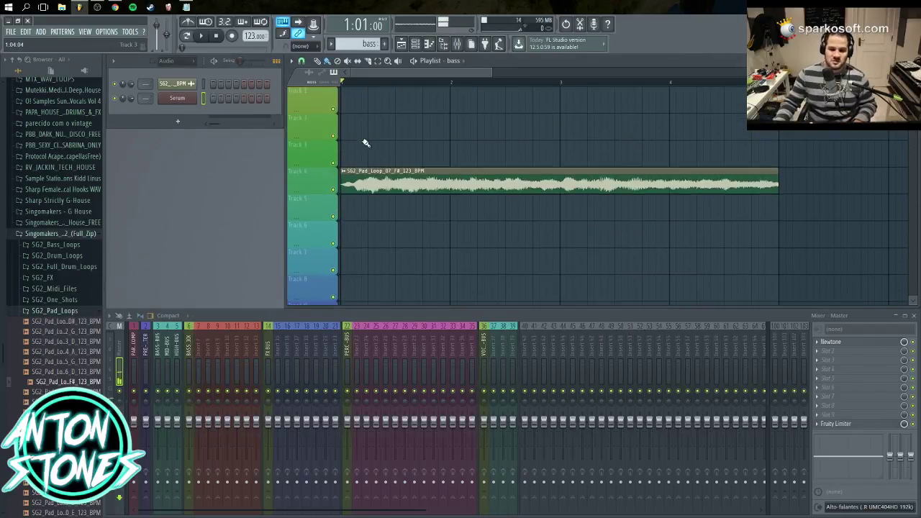
{"action": "left_click", "coordinate": [366, 210]}
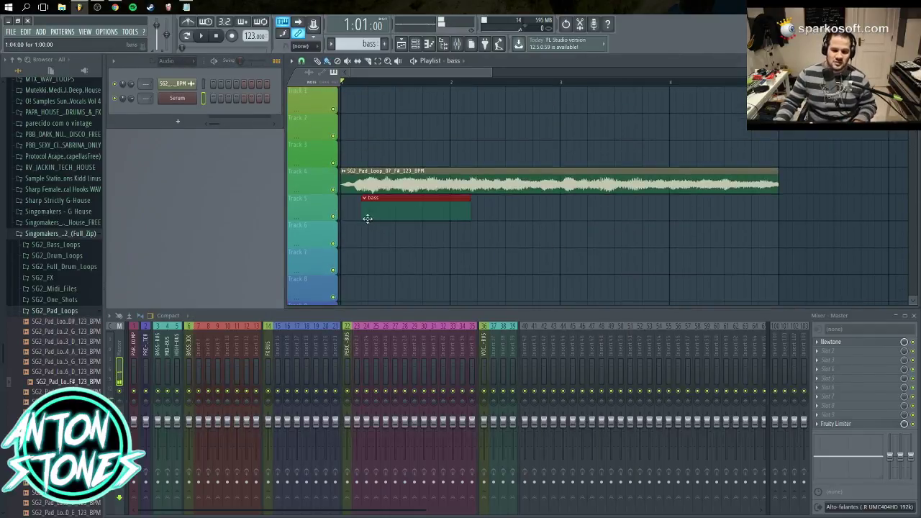
{"action": "right_click", "coordinate": [175, 97]}
{"action": "left_click", "coordinate": [219, 102]}
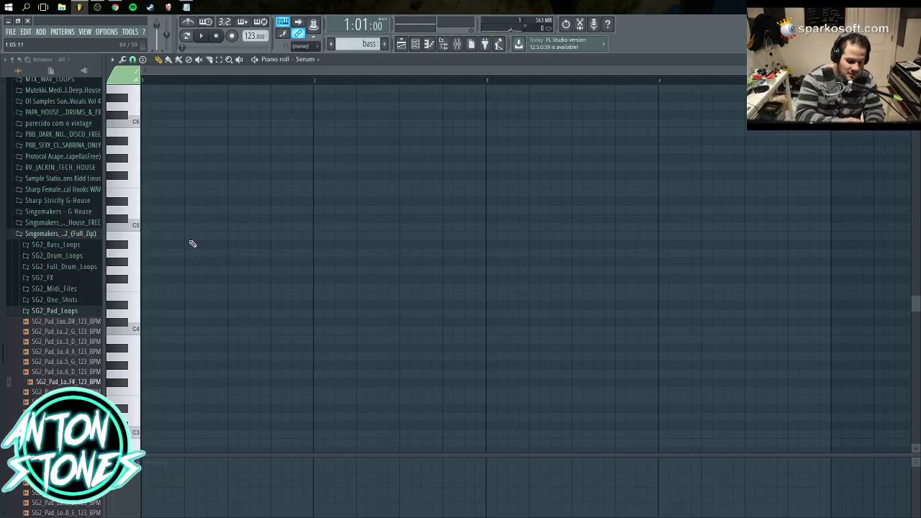
Draw alternating G3 and B3 notes of one to three steps across the first half of bar 1
{"action": "scroll", "coordinate": [212, 323], "scroll_direction": "up", "scroll_amount": 2}
{"action": "mouse_move", "coordinate": [151, 383]}
{"action": "left_mouse_down"}
{"action": "mouse_move", "coordinate": [152, 375]}
{"action": "mouse_move", "coordinate": [231, 374]}
{"action": "left_mouse_up"}
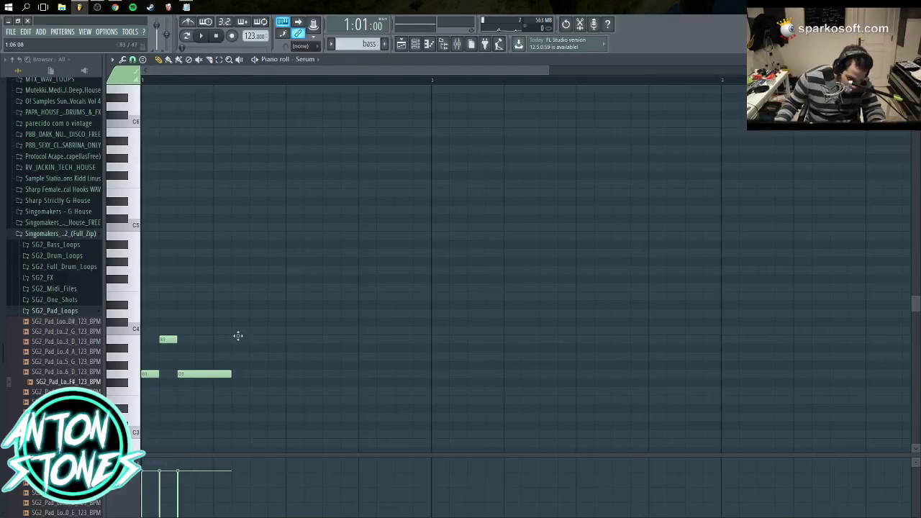
{"action": "left_click", "coordinate": [236, 339]}
{"action": "left_click", "coordinate": [272, 374]}
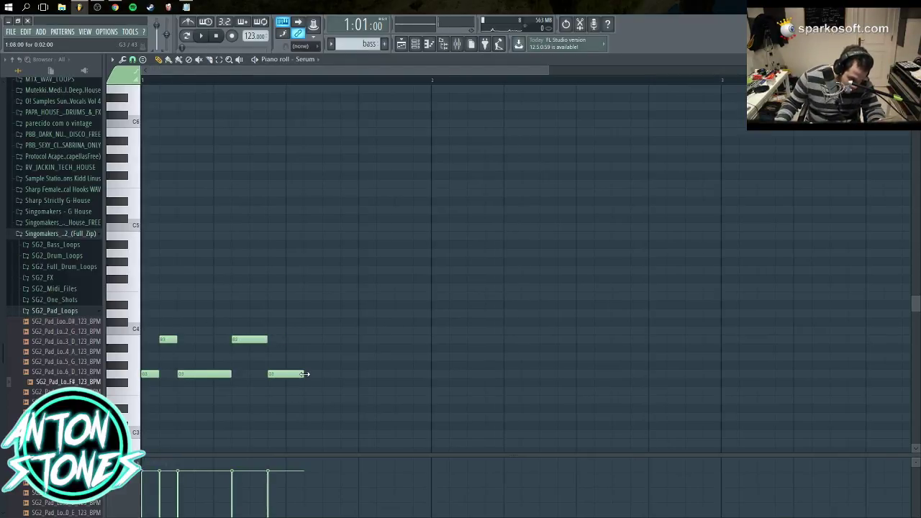
Fill the second half of bar 1 with short B3 and G3 notes, doubling the G3 before the closing B3
{"action": "left_click", "coordinate": [309, 339]}
{"action": "left_click", "coordinate": [344, 375]}
{"action": "left_click", "coordinate": [362, 339]}
{"action": "mouse_move", "coordinate": [374, 374]}
{"action": "left_mouse_down"}
{"action": "mouse_move", "coordinate": [357, 374]}
{"action": "mouse_move", "coordinate": [431, 373]}
{"action": "left_mouse_up"}
{"action": "left_click", "coordinate": [382, 375]}
{"action": "left_click", "coordinate": [399, 375]}
{"action": "left_click", "coordinate": [418, 340]}
Start bar 2 with an A#3, a two-step G3, a short B3, a four-step B3 and another short B3
{"action": "left_click", "coordinate": [436, 349]}
{"action": "left_click", "coordinate": [440, 339]}
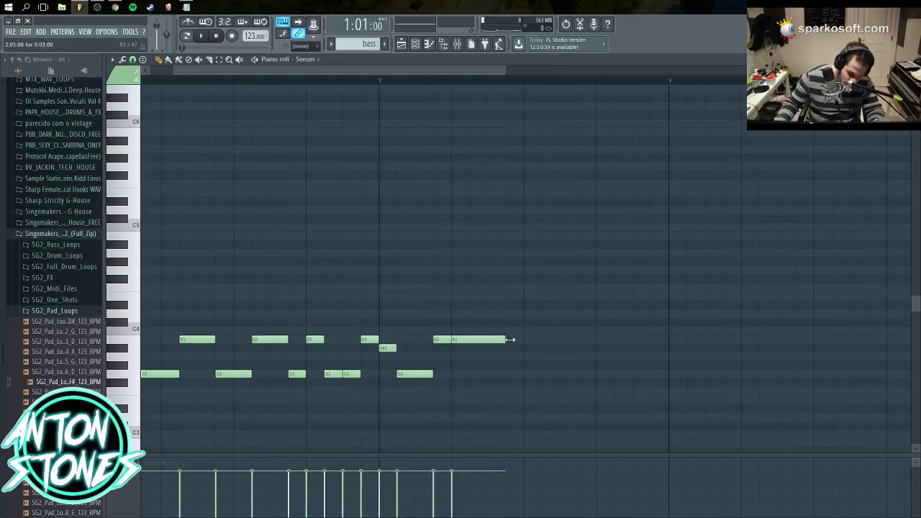
{"action": "left_click_drag", "start_coordinate": [509, 339], "coordinate": [525, 339]}
{"action": "scroll", "coordinate": [525, 340], "scroll_direction": "right", "scroll_amount": 2}
{"action": "left_click", "coordinate": [433, 339]}
{"action": "left_click_drag", "start_coordinate": [496, 339], "coordinate": [447, 341]}
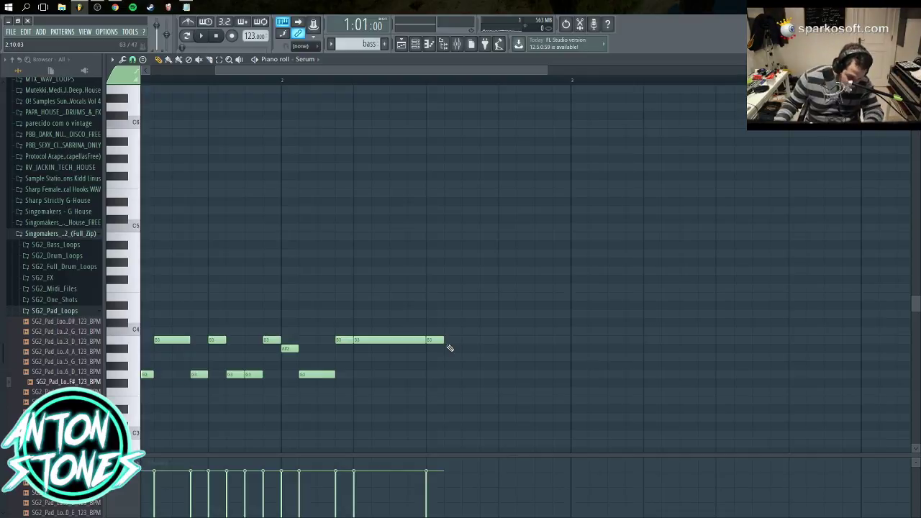
Complete bar 2 with F3, B3, C5, F3 and B3 notes, and begin bar 3 with F3, B3 and a five-step G3
{"action": "scroll", "coordinate": [453, 390], "scroll_direction": "right", "scroll_amount": 3}
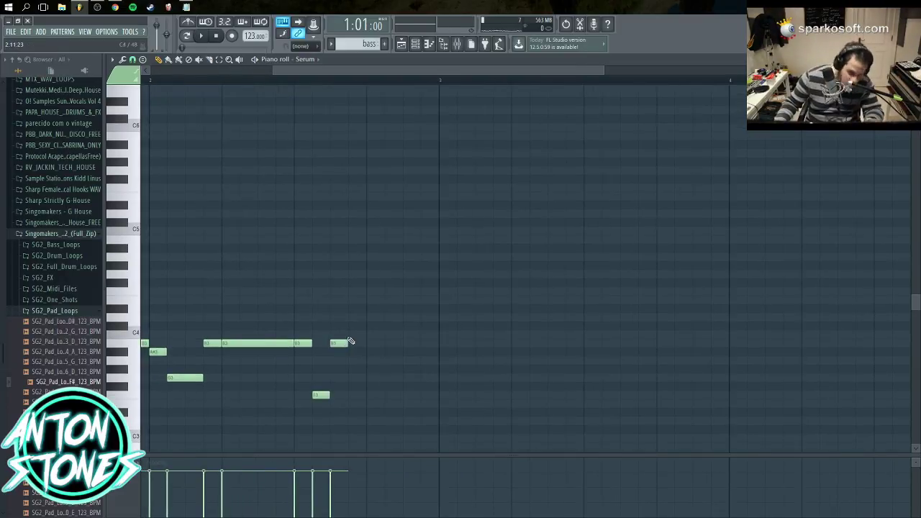
{"action": "left_click", "coordinate": [412, 344]}
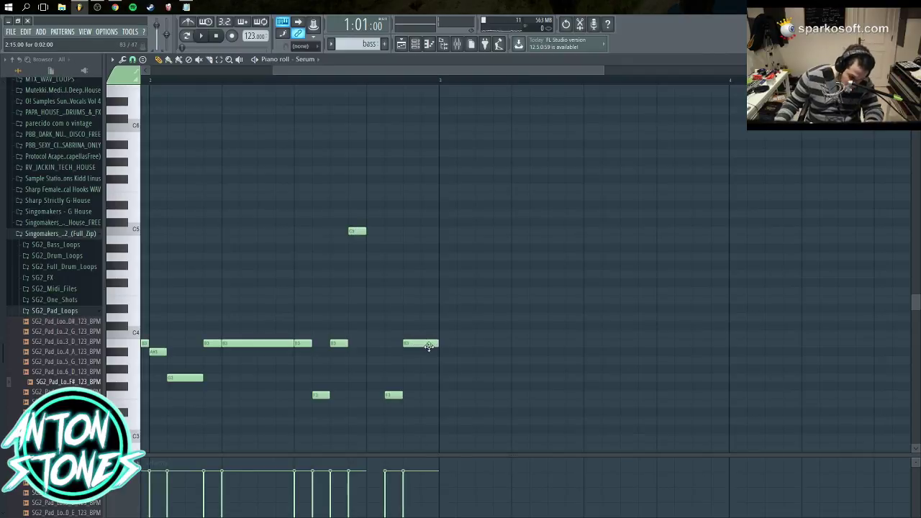
{"action": "left_click", "coordinate": [448, 395]}
{"action": "left_click", "coordinate": [466, 343]}
{"action": "left_click", "coordinate": [502, 377]}
{"action": "left_click_drag", "start_coordinate": [509, 378], "coordinate": [581, 378]}
Continue bar 3 after the long G3 with a one-step F#3, a one-step E3 and a five-step F#3
{"action": "scroll", "coordinate": [602, 392], "scroll_direction": "right", "scroll_amount": 5}
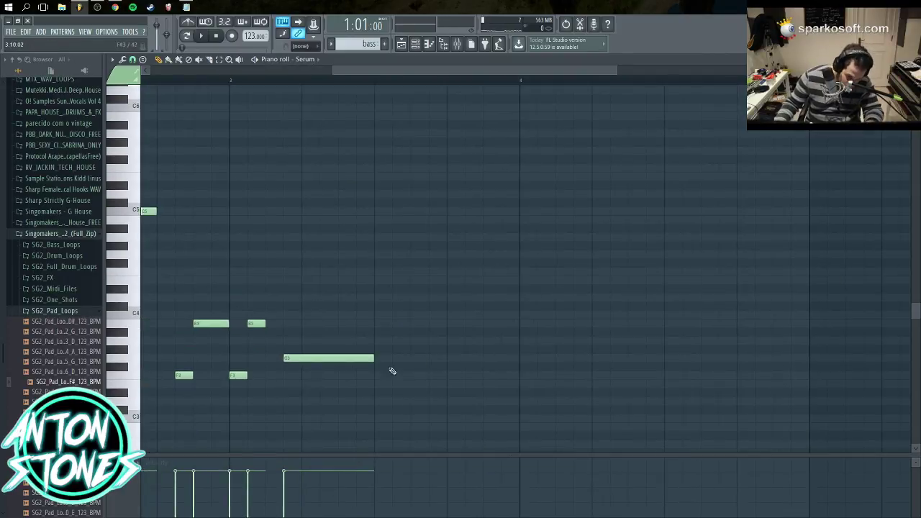
{"action": "left_click", "coordinate": [383, 367]}
{"action": "left_click_drag", "start_coordinate": [461, 367], "coordinate": [389, 367]}
{"action": "mouse_move", "coordinate": [439, 385]}
{"action": "left_mouse_down"}
{"action": "mouse_move", "coordinate": [415, 384]}
{"action": "mouse_move", "coordinate": [502, 368]}
{"action": "left_mouse_up"}
Draw a four-step E3 leading into bar 4, followed by a five-step F#3 and a G3 held to the end of the bar
{"action": "left_click", "coordinate": [505, 384]}
{"action": "left_click_drag", "start_coordinate": [596, 383], "coordinate": [573, 384]}
{"action": "left_click", "coordinate": [578, 357]}
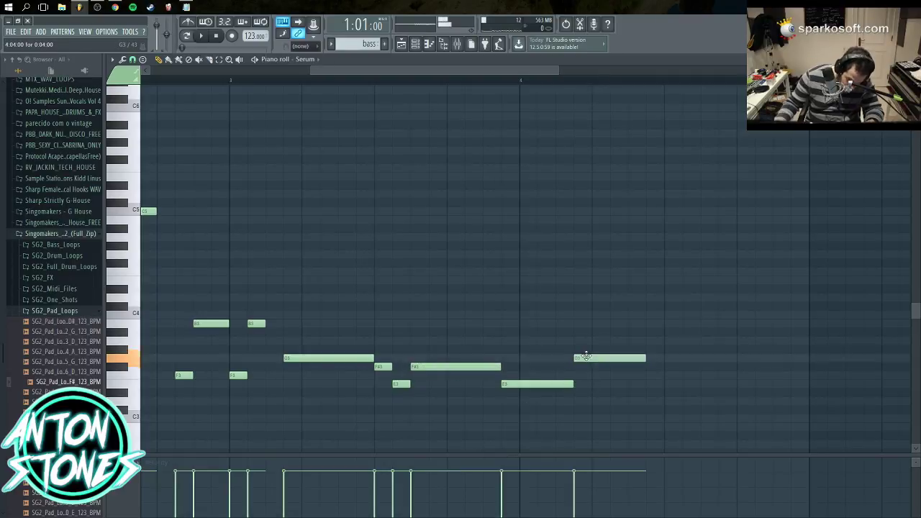
{"action": "left_click", "coordinate": [673, 340]}
{"action": "mouse_move", "coordinate": [643, 357]}
{"action": "left_mouse_down"}
{"action": "mouse_move", "coordinate": [662, 357]}
{"action": "mouse_move", "coordinate": [621, 367]}
{"action": "left_mouse_up"}
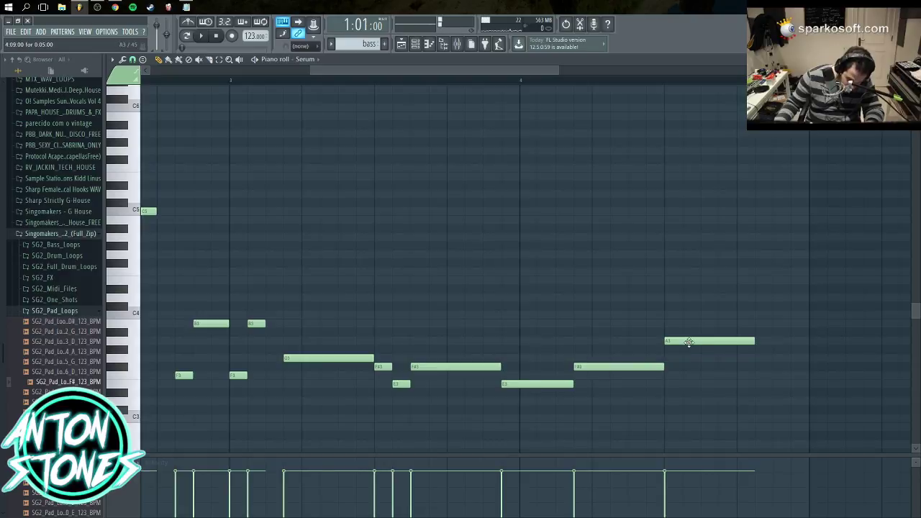
{"action": "left_click_drag", "start_coordinate": [689, 341], "coordinate": [693, 358]}
{"action": "left_click_drag", "start_coordinate": [751, 358], "coordinate": [803, 356]}
Bring the whole four-bar melody into view and shrink the piano roll window to uncover the playlist
{"action": "scroll", "coordinate": [540, 290], "scroll_direction": "down", "scroll_amount": 5}
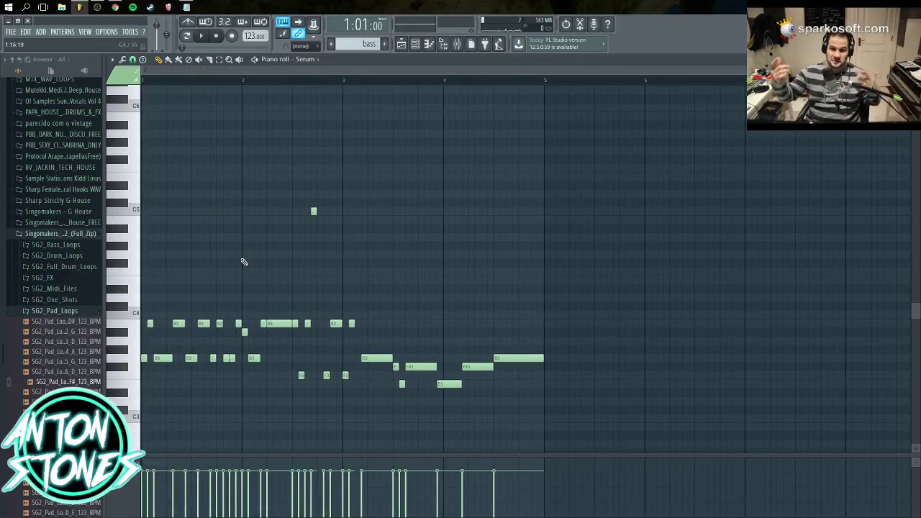
{"action": "double_click", "coordinate": [408, 58]}
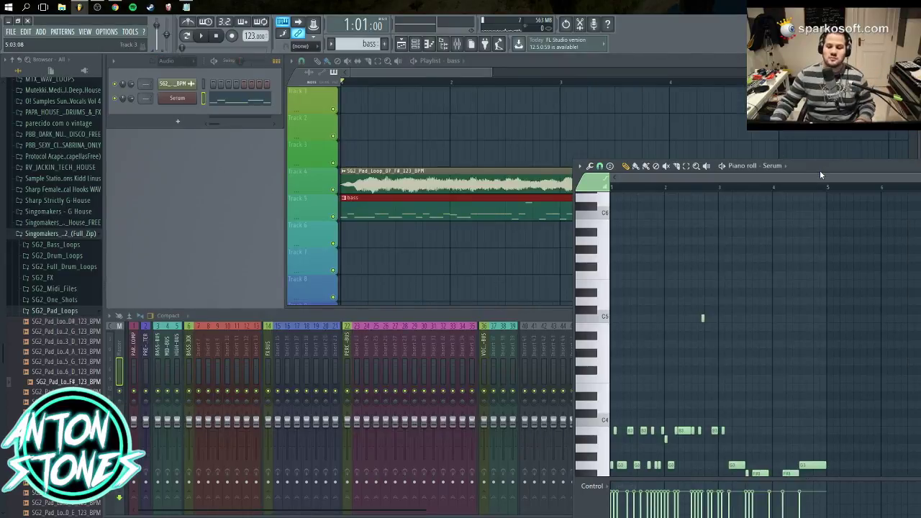
Reposition the piano roll window, bring the full four-bar melody into view and close the window
{"action": "left_click_drag", "start_coordinate": [819, 170], "coordinate": [439, 263]}
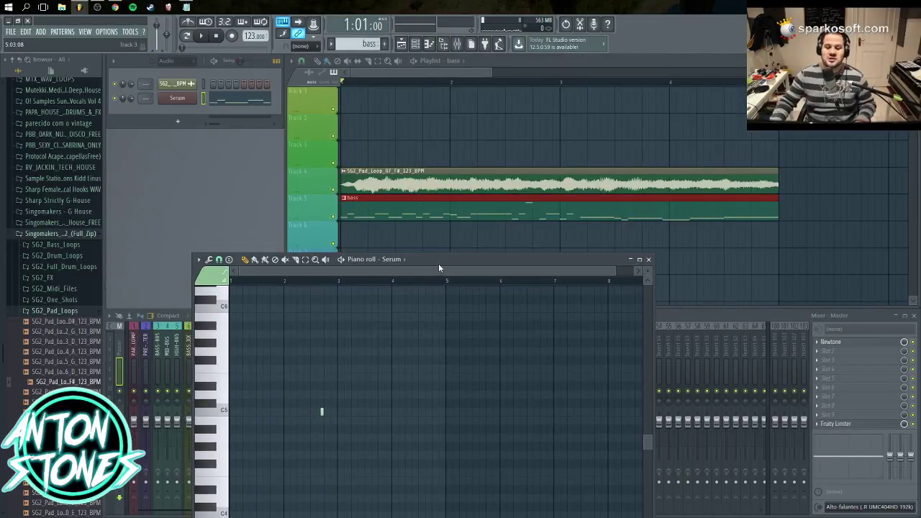
{"action": "left_click_drag", "start_coordinate": [595, 265], "coordinate": [621, 122]}
{"action": "scroll", "coordinate": [310, 386], "scroll_direction": "up", "scroll_amount": 1}
{"action": "scroll", "coordinate": [315, 380], "scroll_direction": "down", "scroll_amount": 4}
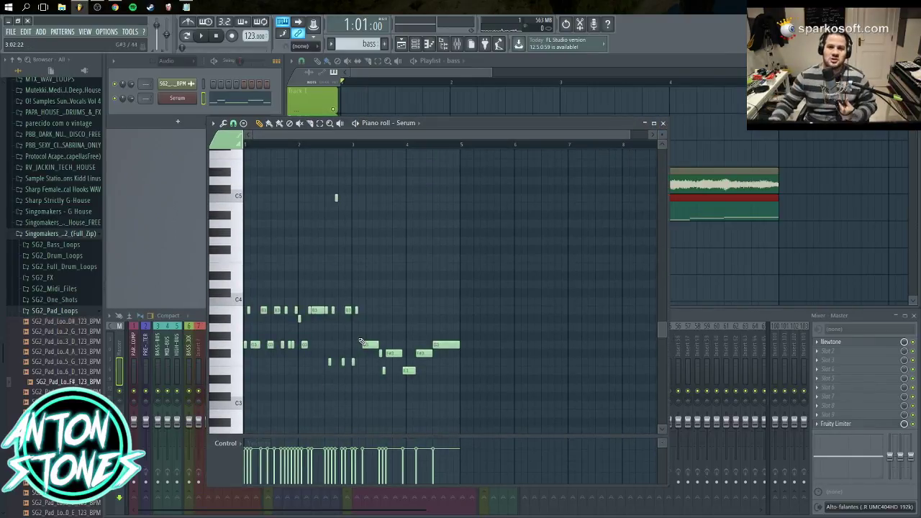
{"action": "left_click", "coordinate": [663, 122]}
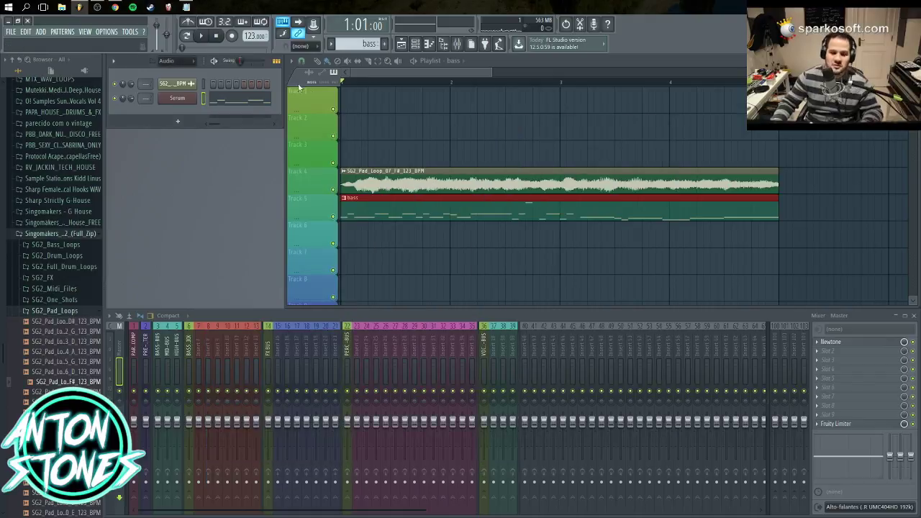
Solo the pad loop's track in the playlist and play it through
{"action": "key", "text": "space"}
{"action": "key", "text": "space"}
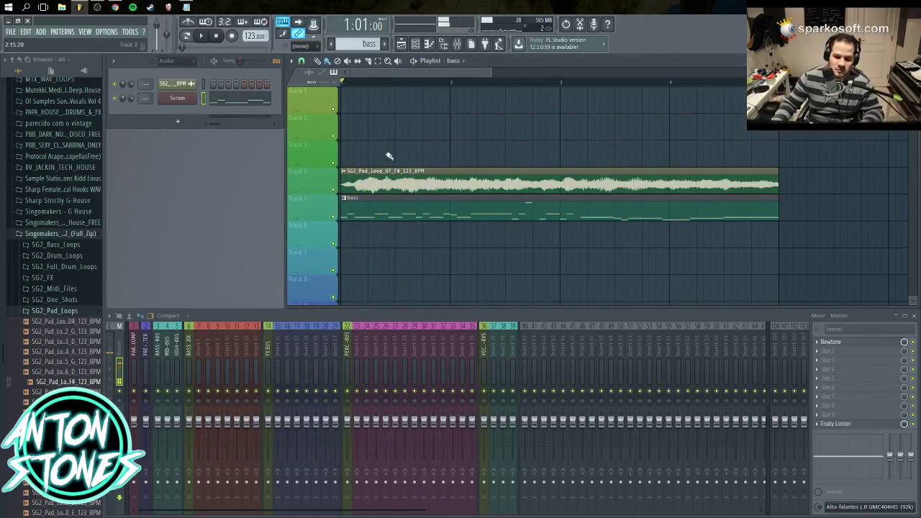
{"action": "left_click", "coordinate": [335, 189], "text": "ctrl"}
{"action": "key", "text": "space"}
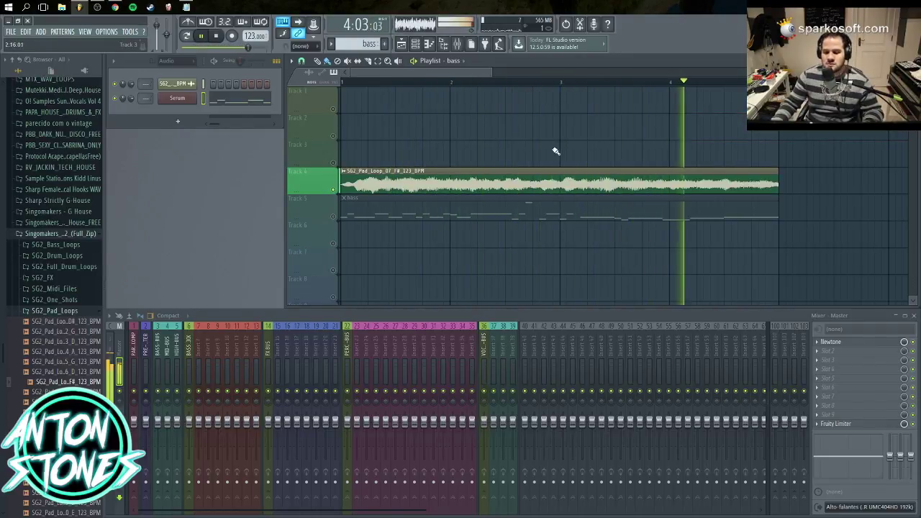
{"action": "key", "text": "space"}
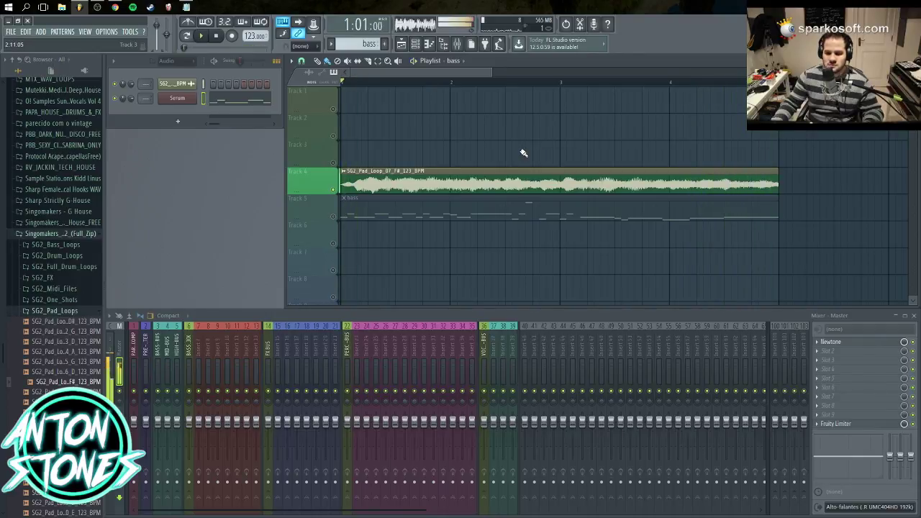
Solo the bass pattern's track and play it through without the pad loop
{"action": "left_click", "coordinate": [334, 220]}
{"action": "key", "text": "space"}
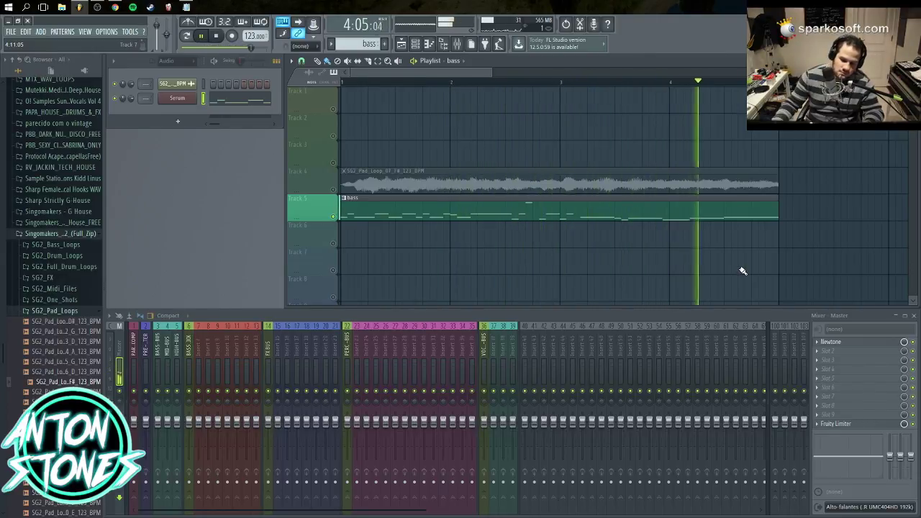
{"action": "key", "text": "space"}
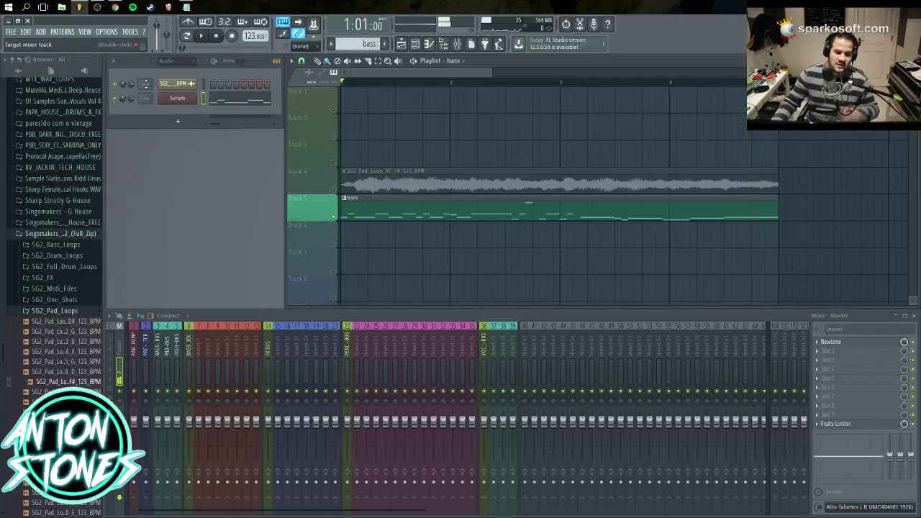
{"action": "right_click", "coordinate": [190, 98]}
{"action": "mouse_move", "coordinate": [231, 163]}
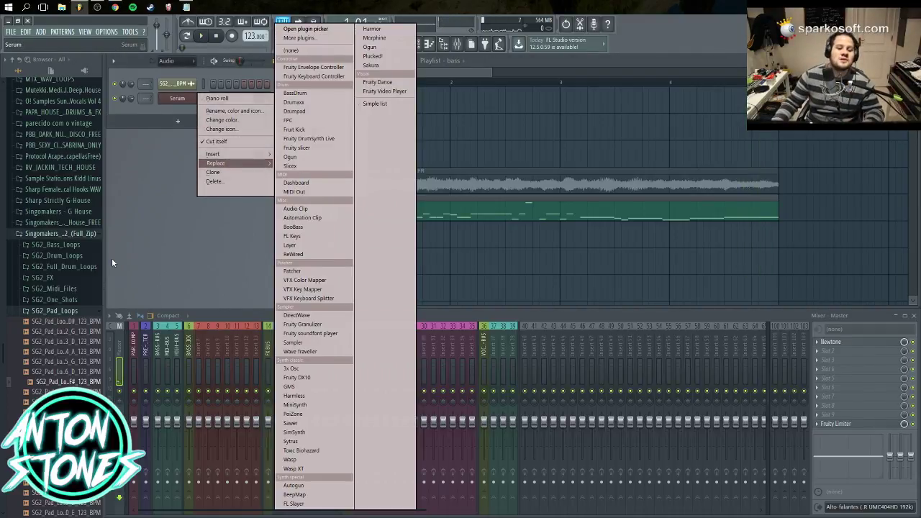
{"action": "left_click", "coordinate": [182, 159]}
Switch Serum to the Pad_06_grass preset after auditioning neighbouring pads, and play the bass pattern with it
{"action": "left_click", "coordinate": [189, 101]}
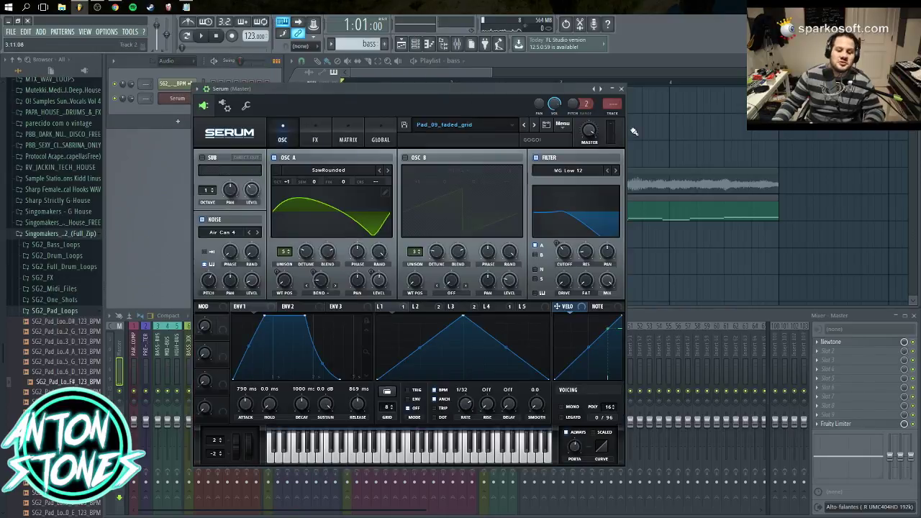
{"action": "left_click", "coordinate": [524, 126]}
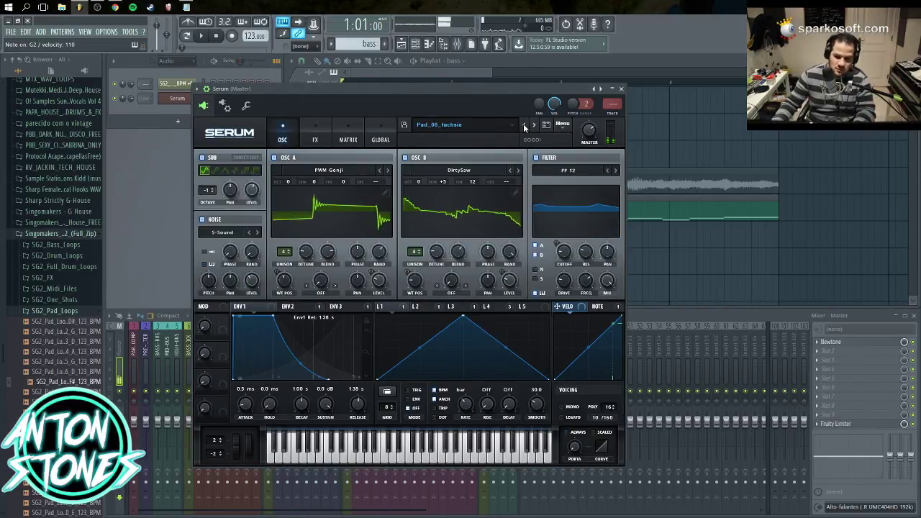
{"action": "left_click", "coordinate": [535, 126]}
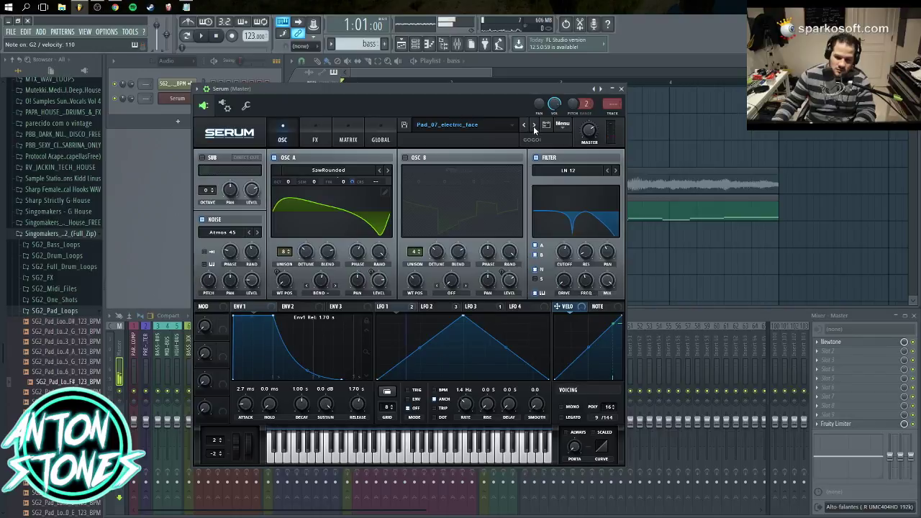
{"action": "left_click", "coordinate": [524, 125]}
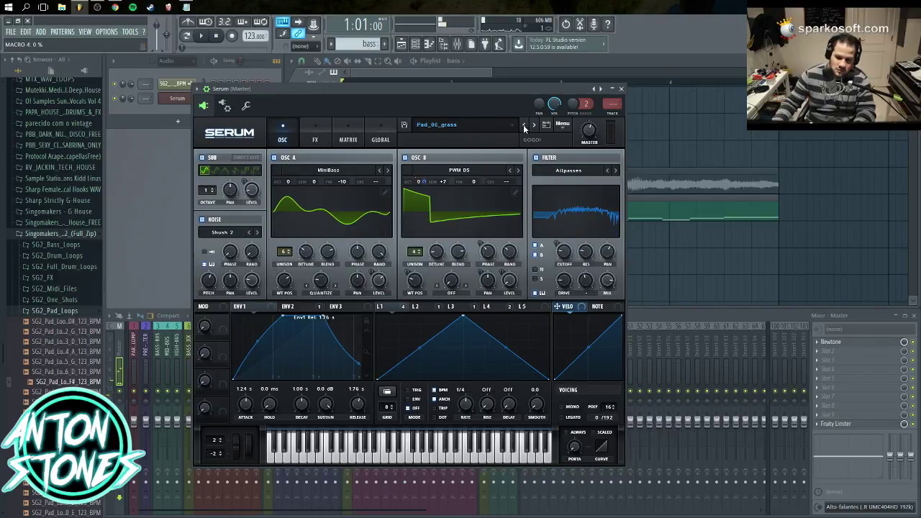
{"action": "left_click", "coordinate": [534, 125]}
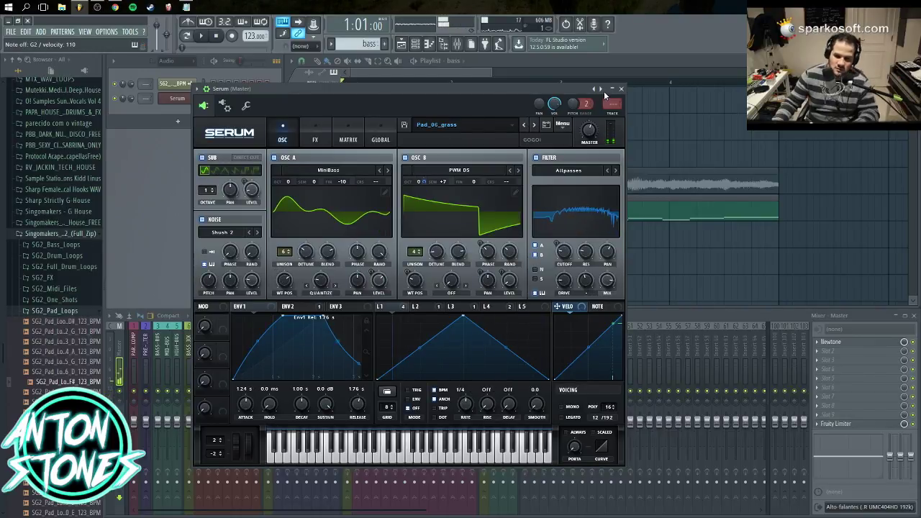
{"action": "left_click", "coordinate": [622, 89]}
{"action": "key", "text": "space"}
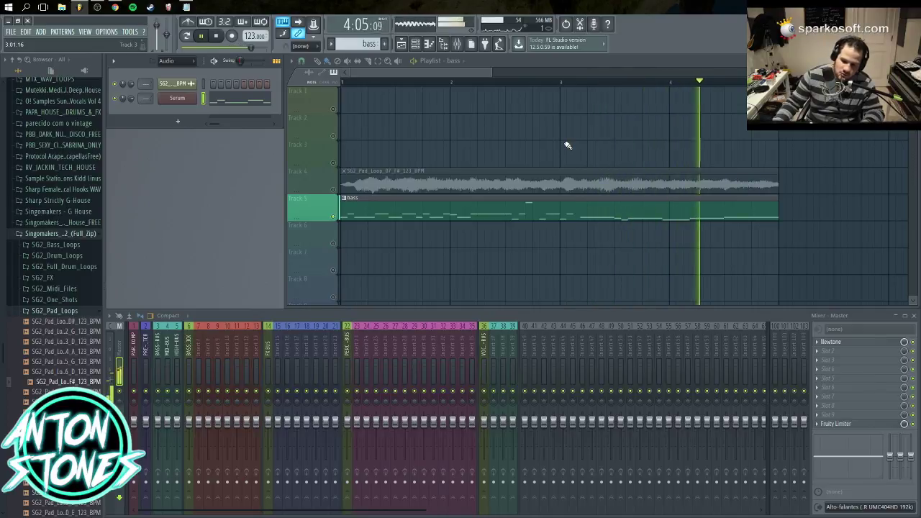
{"action": "key", "text": "space"}
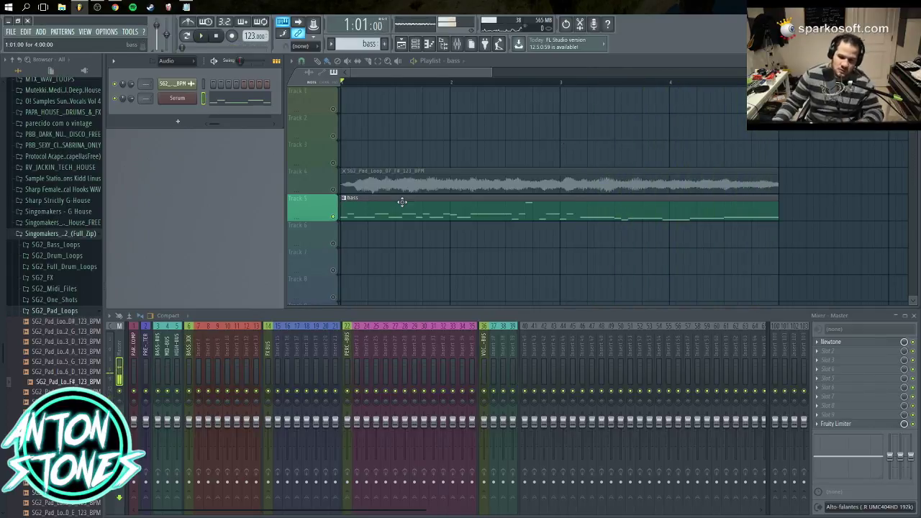
Play the soloed pad loop, bring the bass in alongside it, and solo the bass track again
{"action": "right_click", "coordinate": [334, 190]}
{"action": "key", "text": "space"}
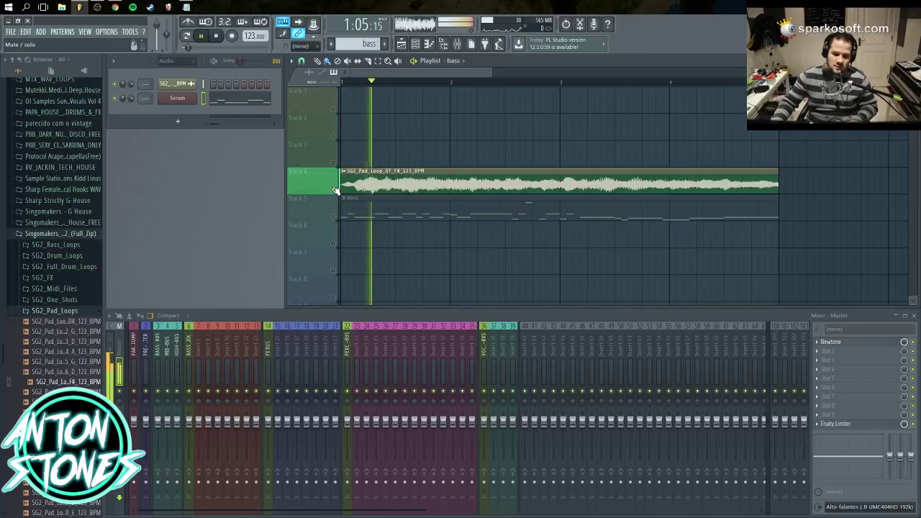
{"action": "left_click", "coordinate": [334, 217]}
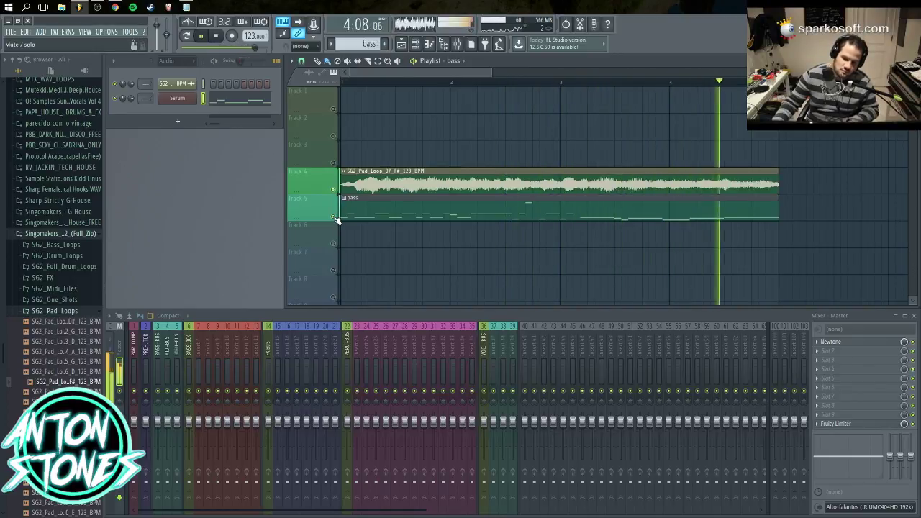
{"action": "right_click", "coordinate": [334, 216]}
{"action": "key", "text": "space"}
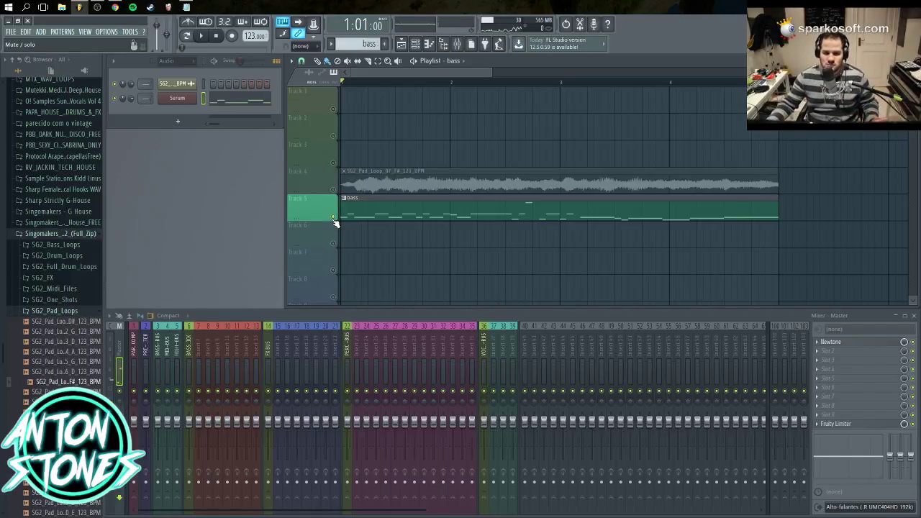
Simplify the first half of bar 1 in the bass pattern to a four-step B3 followed by a four-step G3
{"action": "double_click", "coordinate": [394, 206]}
{"action": "scroll", "coordinate": [264, 376], "scroll_direction": "down", "scroll_amount": 2}
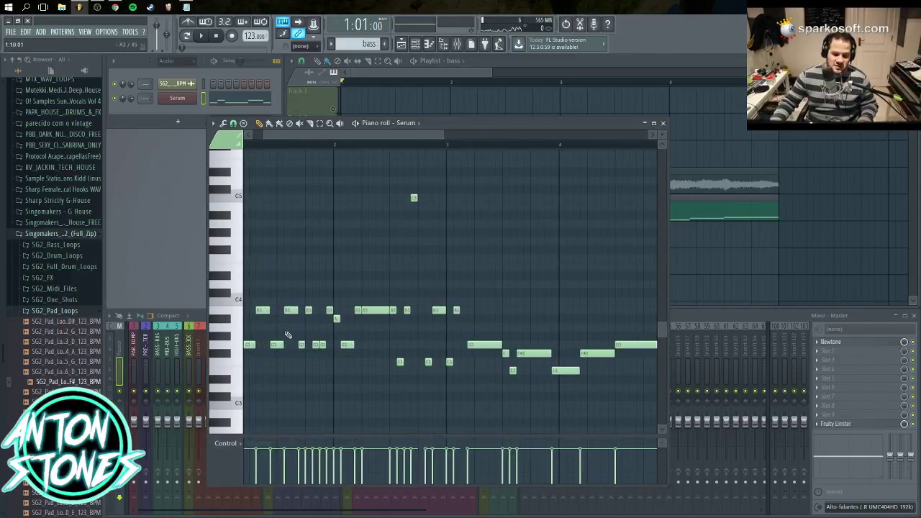
{"action": "scroll", "coordinate": [288, 348], "scroll_direction": "up", "scroll_amount": 2}
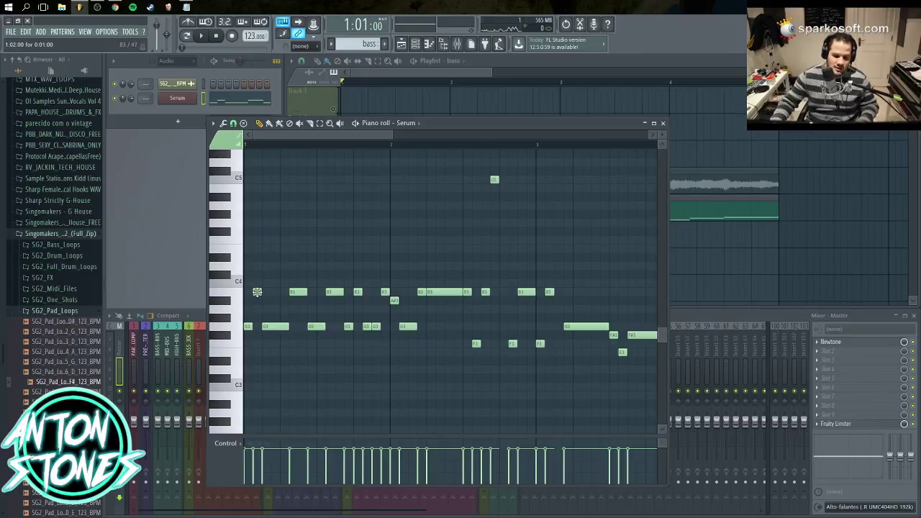
{"action": "scroll", "coordinate": [325, 289], "scroll_direction": "up", "scroll_amount": 3, "text": "ctrl"}
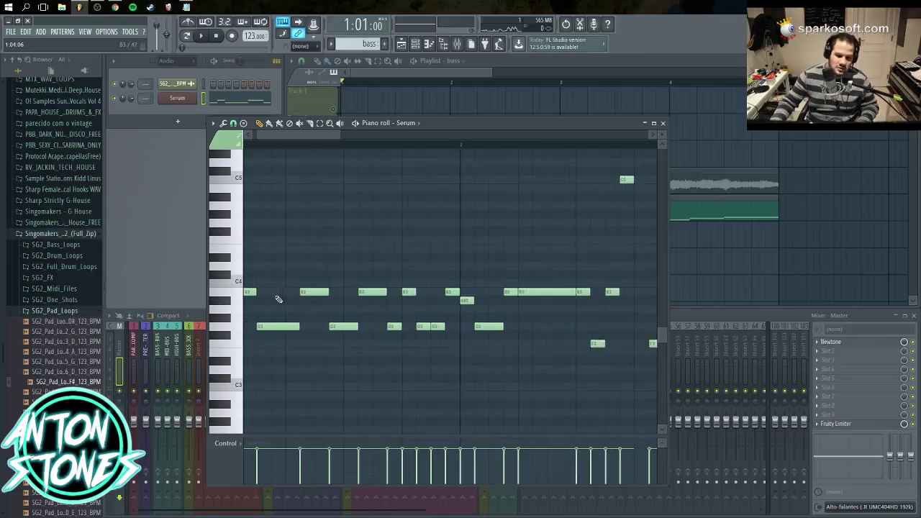
{"action": "right_click", "coordinate": [309, 321]}
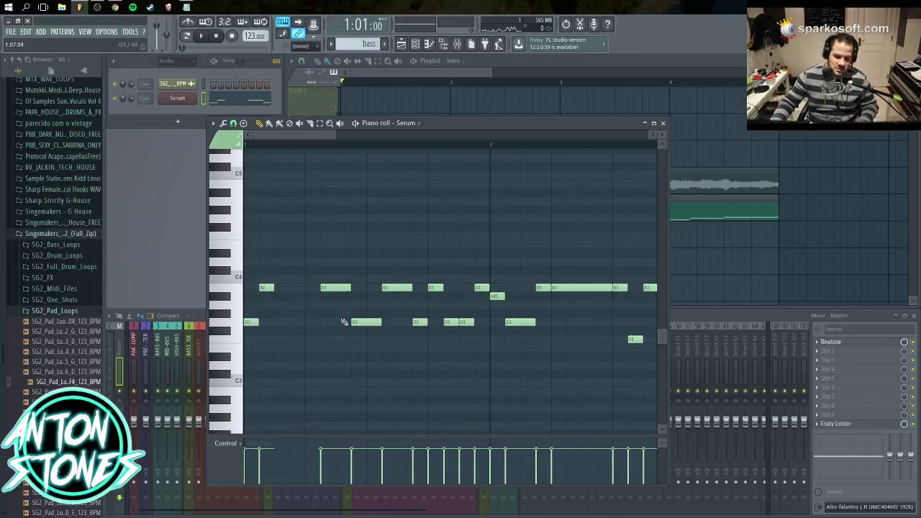
{"action": "right_click", "coordinate": [338, 287]}
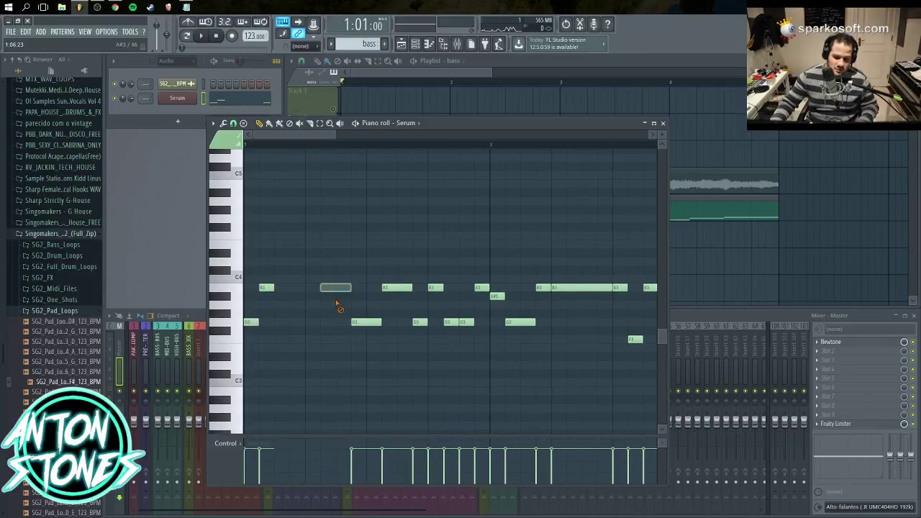
{"action": "left_click_drag", "start_coordinate": [364, 322], "coordinate": [320, 322]}
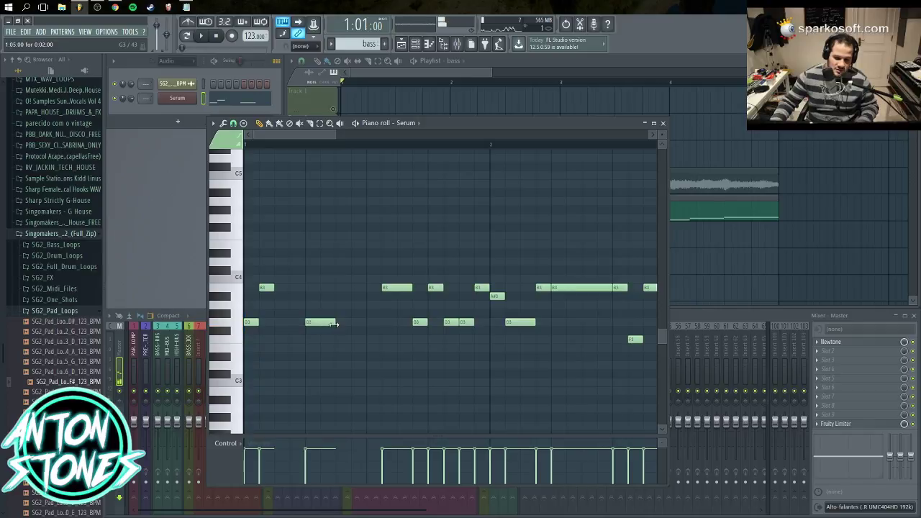
{"action": "left_click_drag", "start_coordinate": [265, 286], "coordinate": [303, 287]}
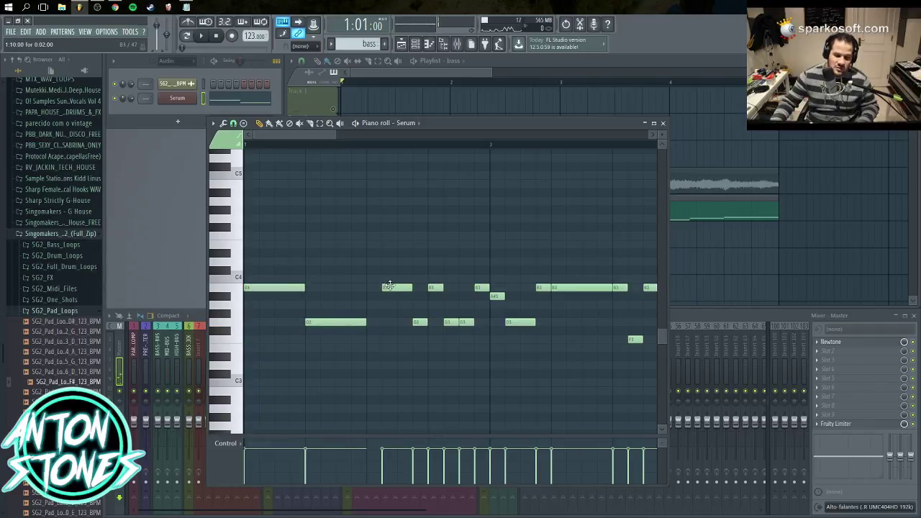
Rework the second half of bar 1 into four-step B3 and G3 notes, and replace bar 2's opening A#3 with the following G3
{"action": "left_click_drag", "start_coordinate": [388, 285], "coordinate": [373, 287]}
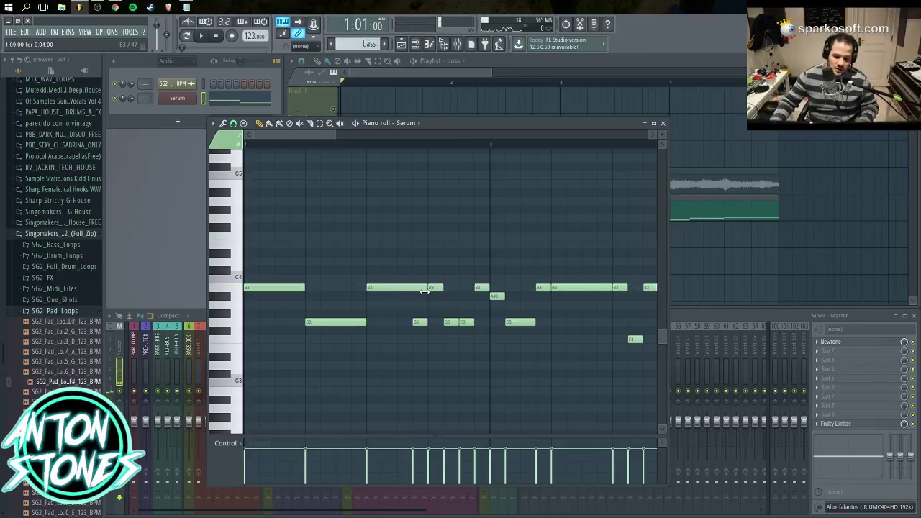
{"action": "right_click", "coordinate": [459, 321]}
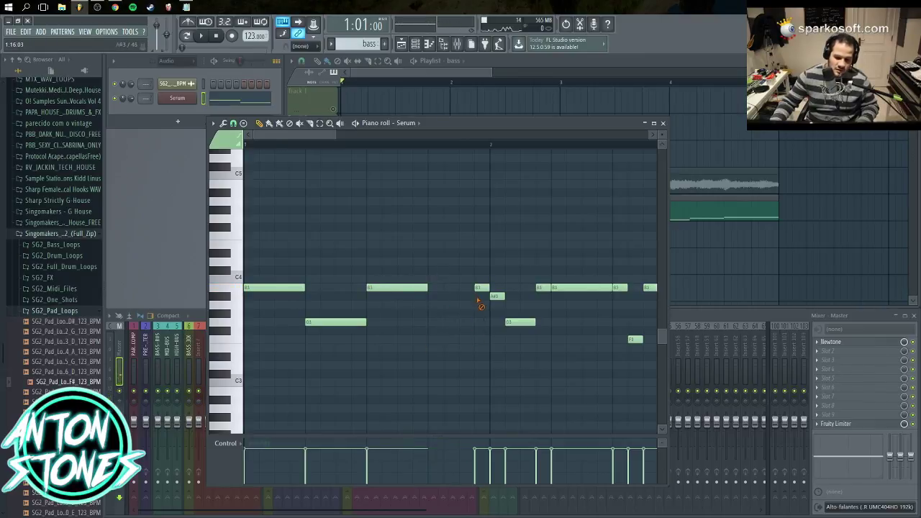
{"action": "left_click", "coordinate": [436, 325]}
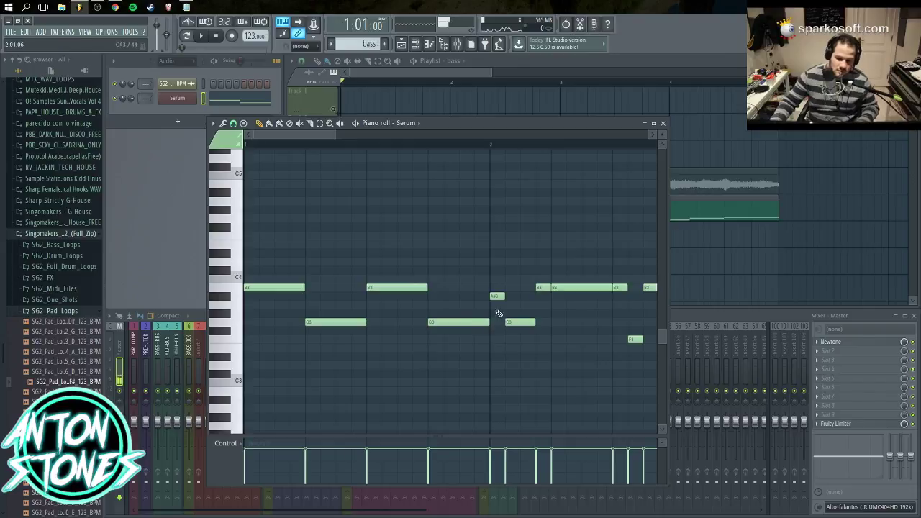
{"action": "left_click_drag", "start_coordinate": [522, 323], "coordinate": [571, 327]}
Play the edited bass pattern through all four bars and close the piano roll
{"action": "scroll", "coordinate": [352, 283], "scroll_direction": "down", "scroll_amount": 5}
{"action": "left_click_drag", "start_coordinate": [351, 255], "coordinate": [349, 267]}
{"action": "key", "text": "space"}
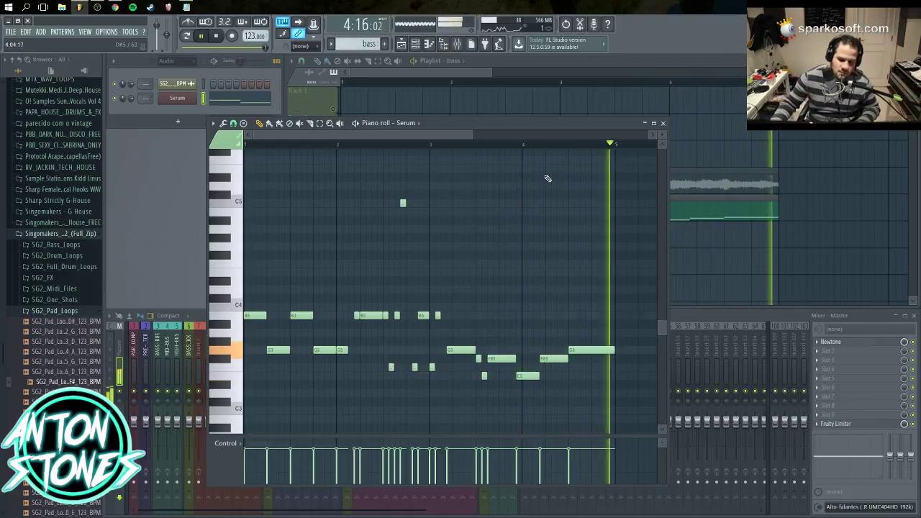
{"action": "key", "text": "space"}
{"action": "left_click", "coordinate": [663, 123]}
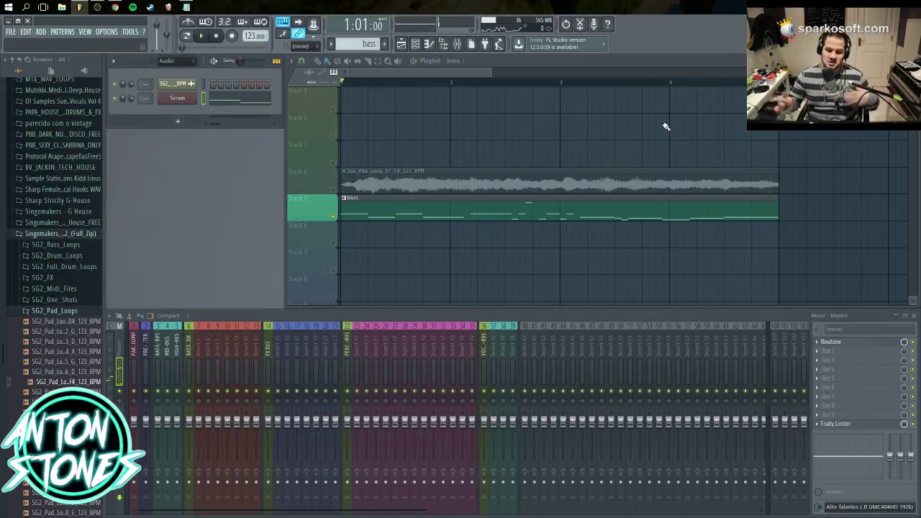
Reduce bar 1 of the bass pattern to a single B3 held for the whole bar and play it back
{"action": "double_click", "coordinate": [454, 214]}
{"action": "left_click_drag", "start_coordinate": [268, 339], "coordinate": [698, 335]}
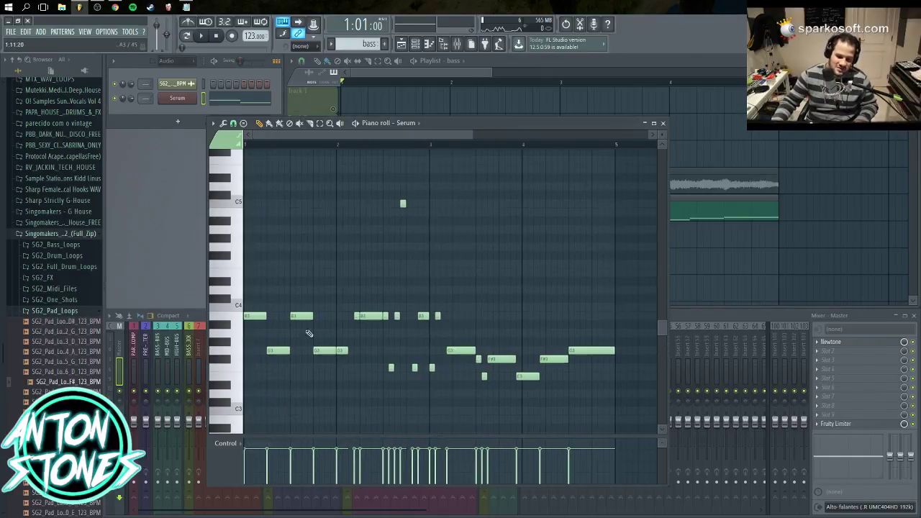
{"action": "left_click_drag", "start_coordinate": [277, 351], "coordinate": [278, 317]}
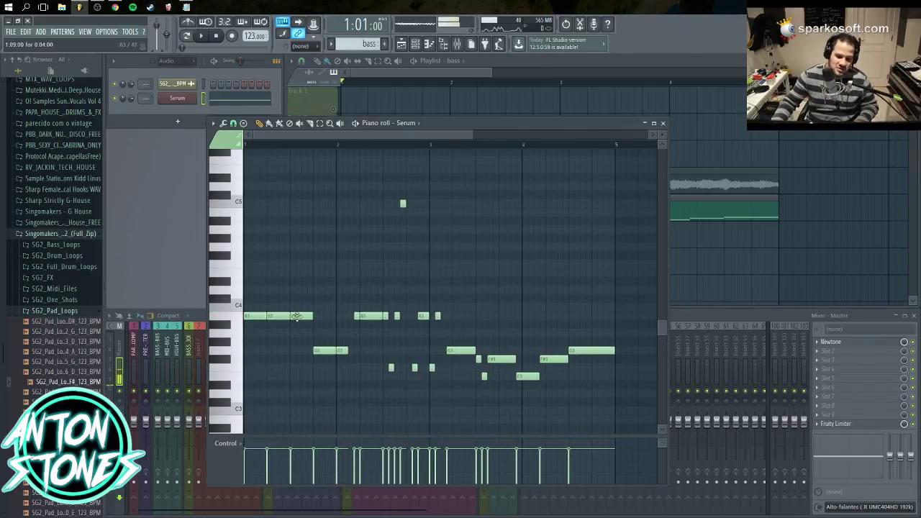
{"action": "right_click", "coordinate": [282, 316]}
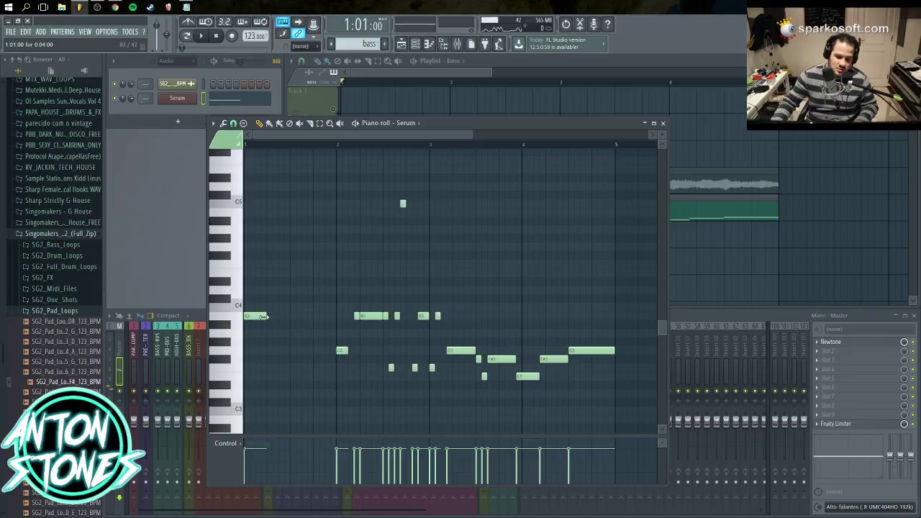
{"action": "left_click_drag", "start_coordinate": [264, 317], "coordinate": [333, 317]}
{"action": "key", "text": "space"}
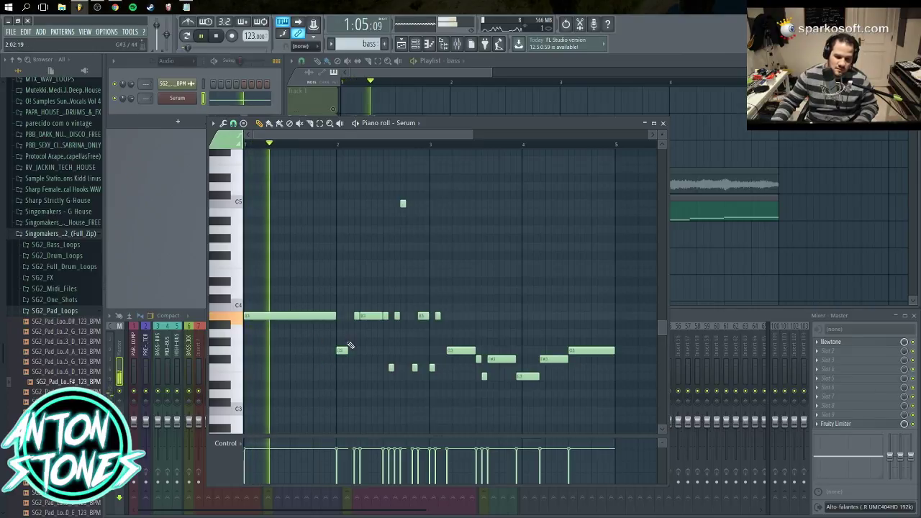
Stop playback and reduce bar 2 of the bass pattern to a single G3 held for the whole bar, deleting its other short notes
{"action": "key", "text": "space"}
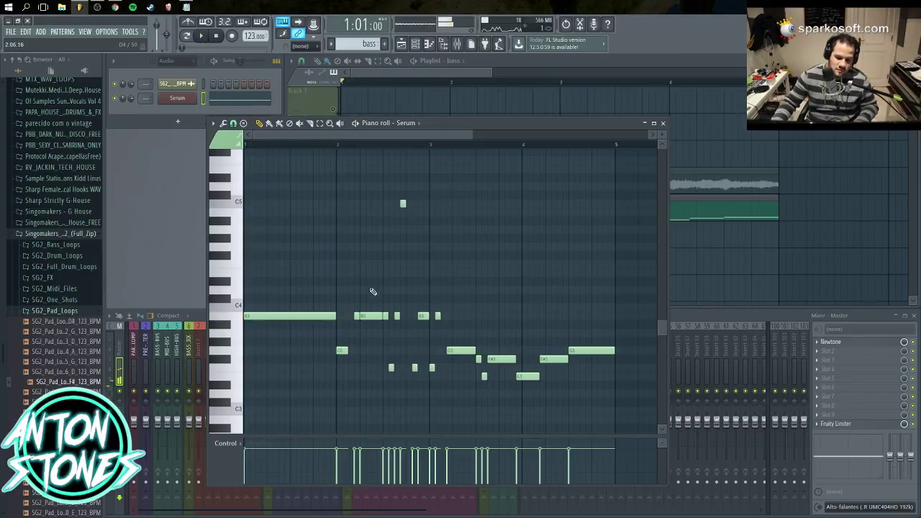
{"action": "right_click", "coordinate": [364, 318]}
{"action": "left_click", "coordinate": [354, 351]}
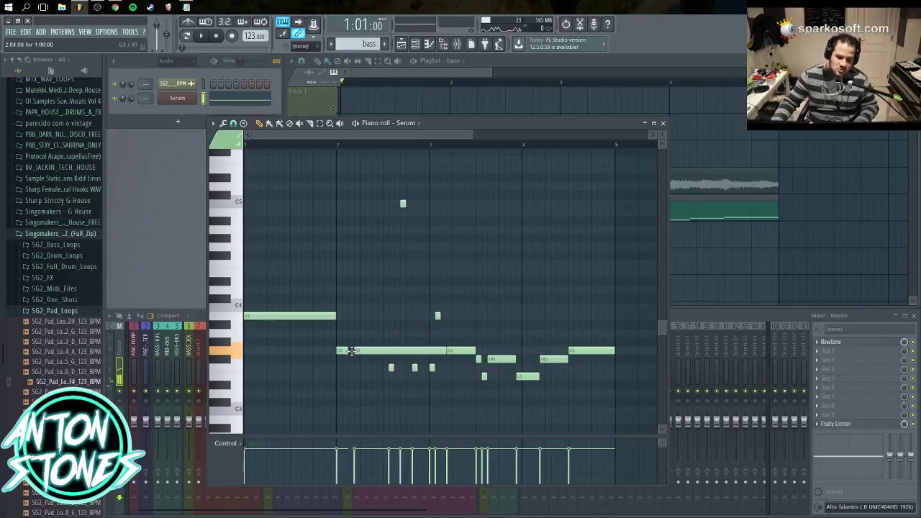
{"action": "right_click", "coordinate": [365, 353]}
{"action": "left_click_drag", "start_coordinate": [345, 351], "coordinate": [414, 350]}
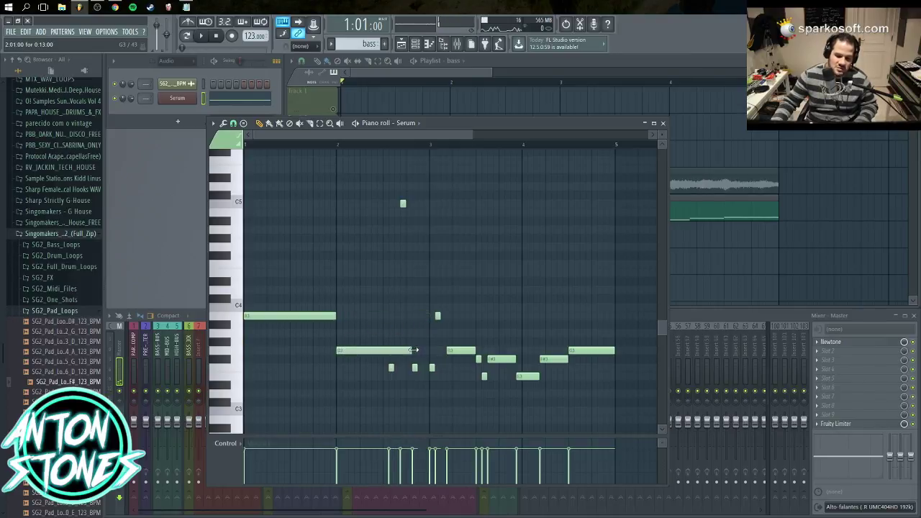
{"action": "right_click", "coordinate": [431, 368]}
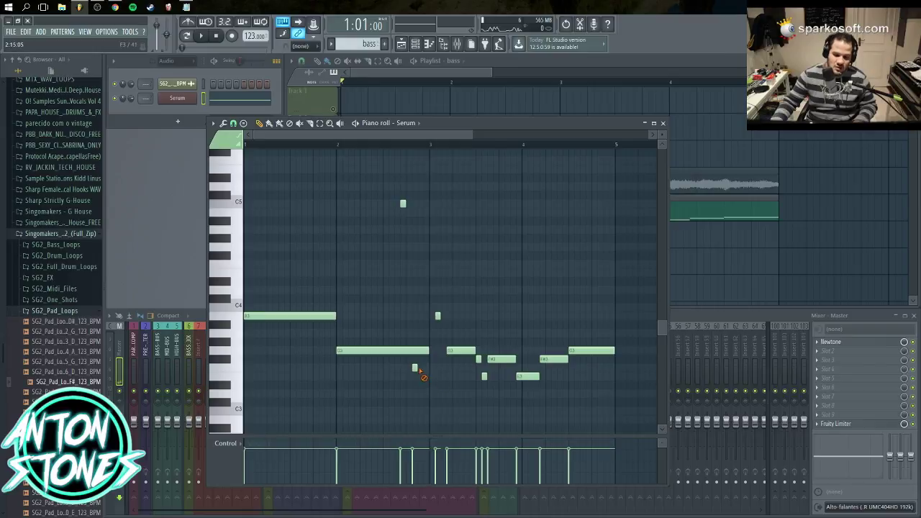
{"action": "right_click", "coordinate": [415, 368]}
{"action": "right_click", "coordinate": [404, 205]}
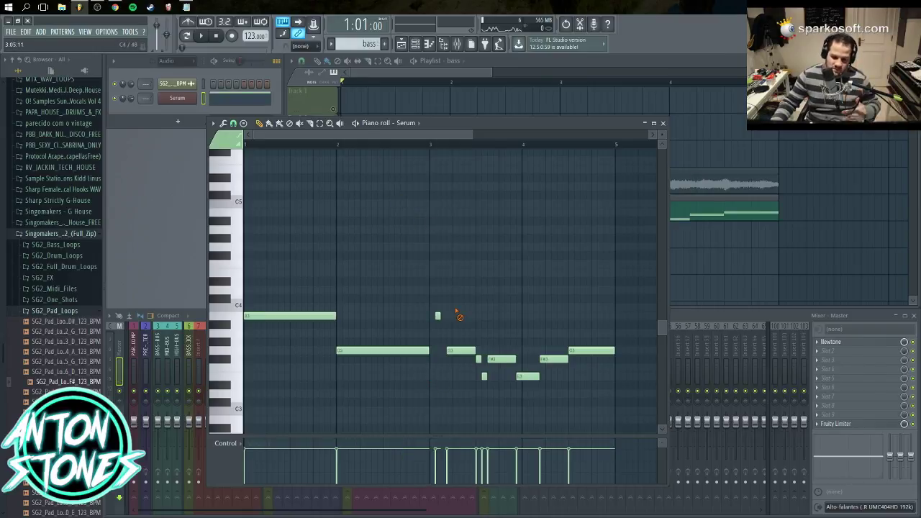
Simplify bars 3 and 4 into a half-bar G3, quarter-bar F#3, half-bar E3, quarter-bar F#3 and half-bar G3, deleting the stray notes
{"action": "right_click", "coordinate": [437, 316]}
{"action": "mouse_move", "coordinate": [453, 349]}
{"action": "left_mouse_down"}
{"action": "mouse_move", "coordinate": [437, 350]}
{"action": "mouse_move", "coordinate": [523, 359]}
{"action": "mouse_move", "coordinate": [493, 360]}
{"action": "mouse_move", "coordinate": [516, 360]}
{"action": "mouse_move", "coordinate": [506, 359]}
{"action": "mouse_move", "coordinate": [504, 375]}
{"action": "mouse_move", "coordinate": [536, 376]}
{"action": "mouse_move", "coordinate": [551, 359]}
{"action": "left_mouse_up"}
{"action": "right_click", "coordinate": [479, 358]}
{"action": "right_click", "coordinate": [484, 376]}
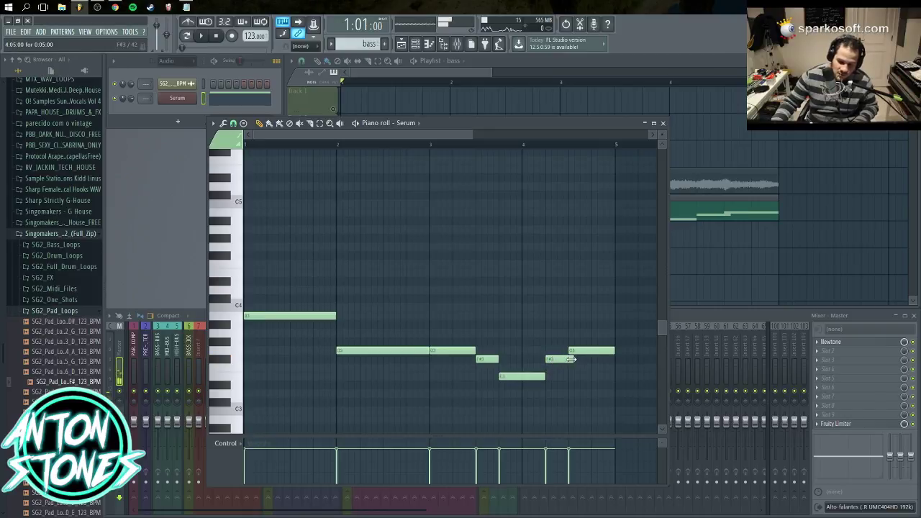
Play the simplified bass pattern up to bar 4, stop playback and close the piano roll
{"action": "key", "text": "space"}
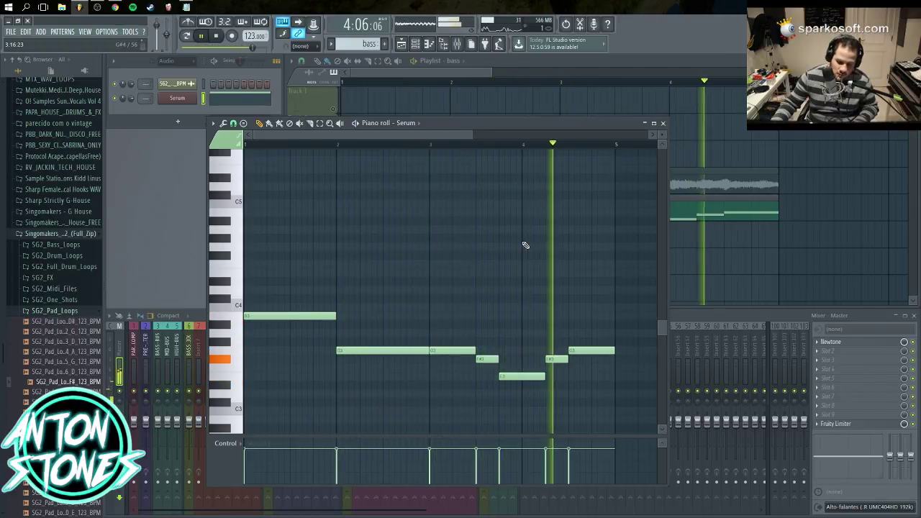
{"action": "key", "text": "space"}
{"action": "left_click", "coordinate": [662, 123]}
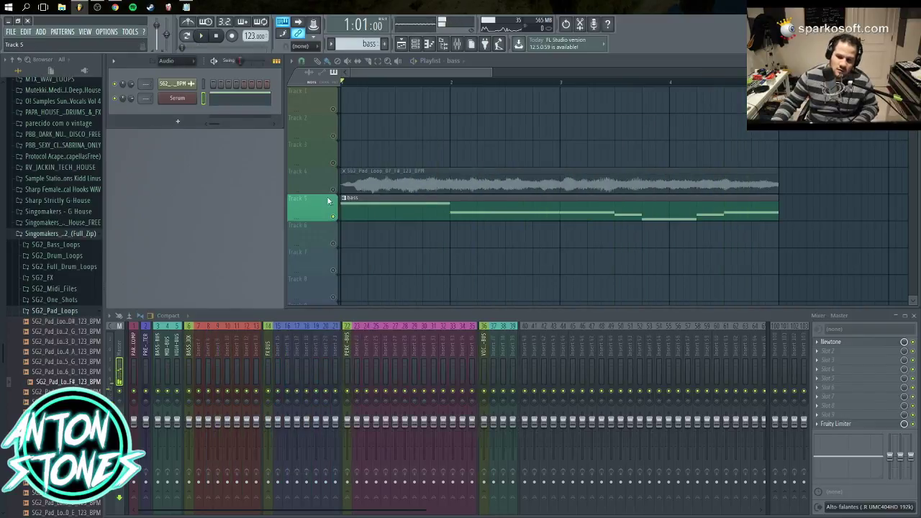
Unmute the pad loop's track and play the loop together with the simplified bass pattern, stopping playback at the end
{"action": "key", "text": "space"}
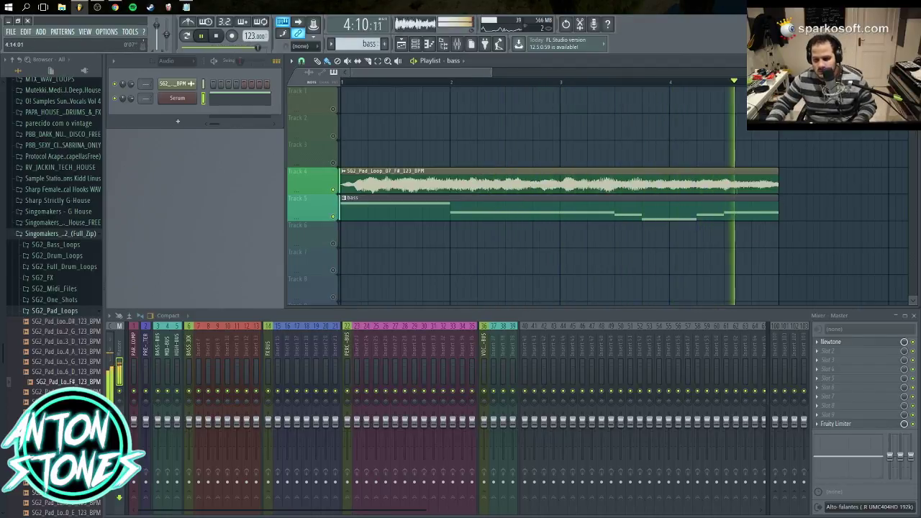
{"action": "key", "text": "space"}
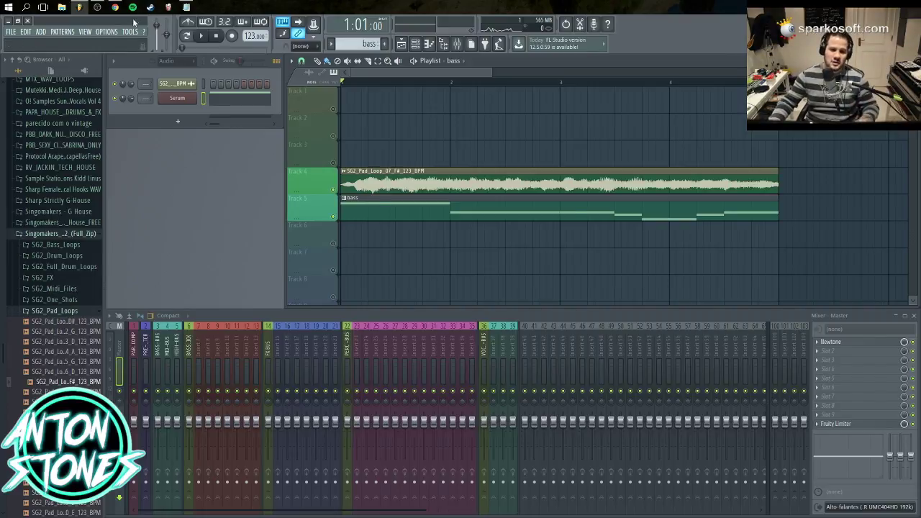
{"action": "mouse_move", "coordinate": [102, 8]}
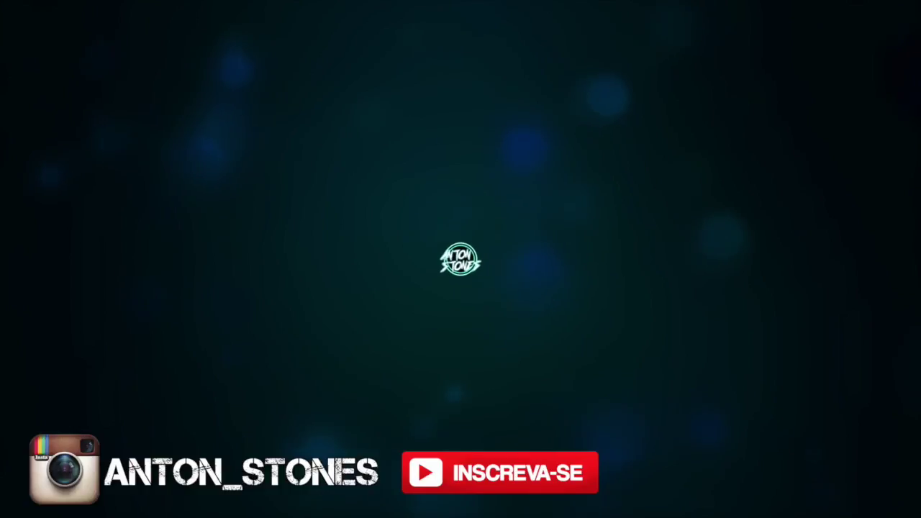